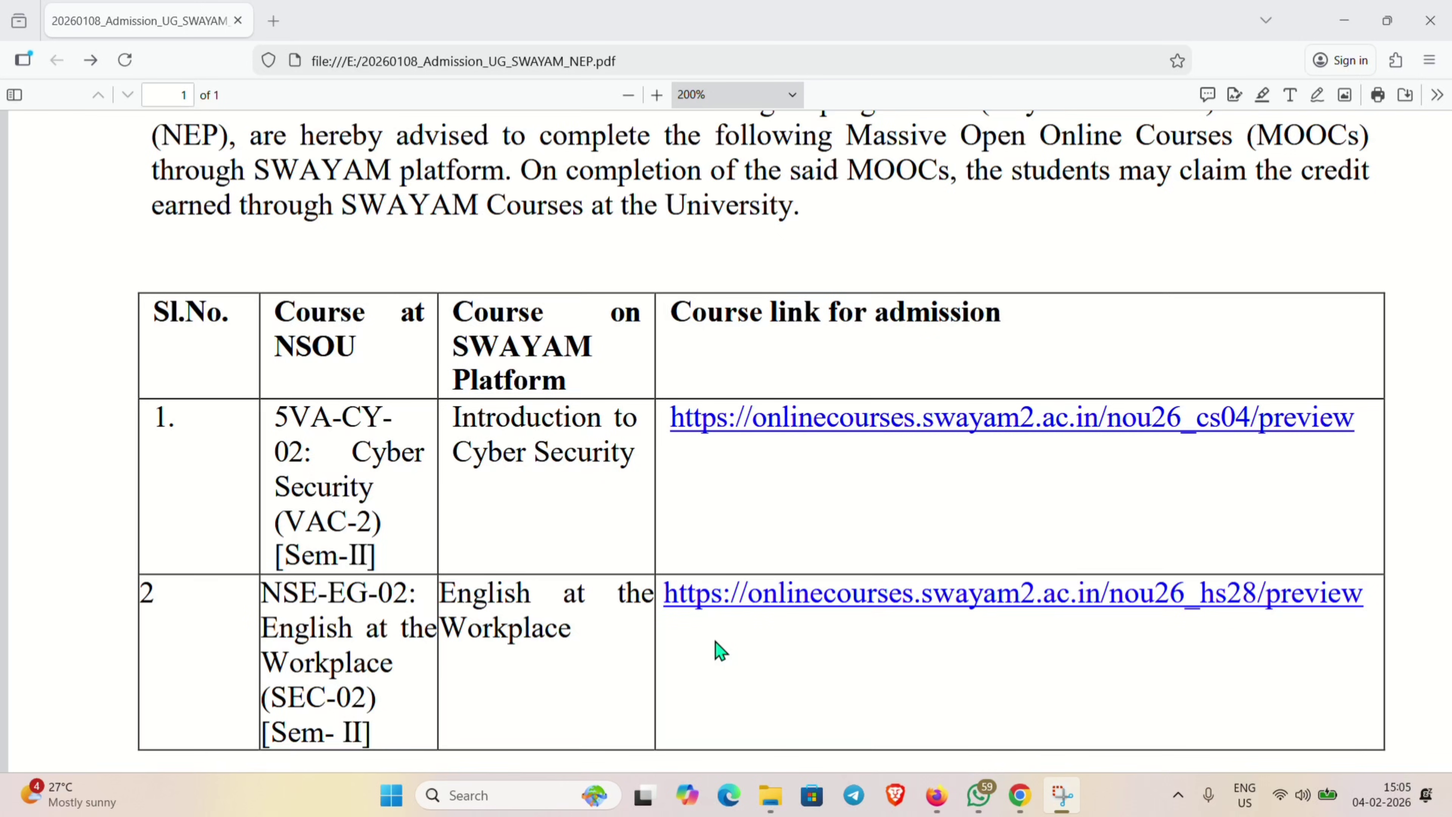
Open the Introduction to Cyber Security course link from the notice in a new tab and join the course.
right_click(691, 432)
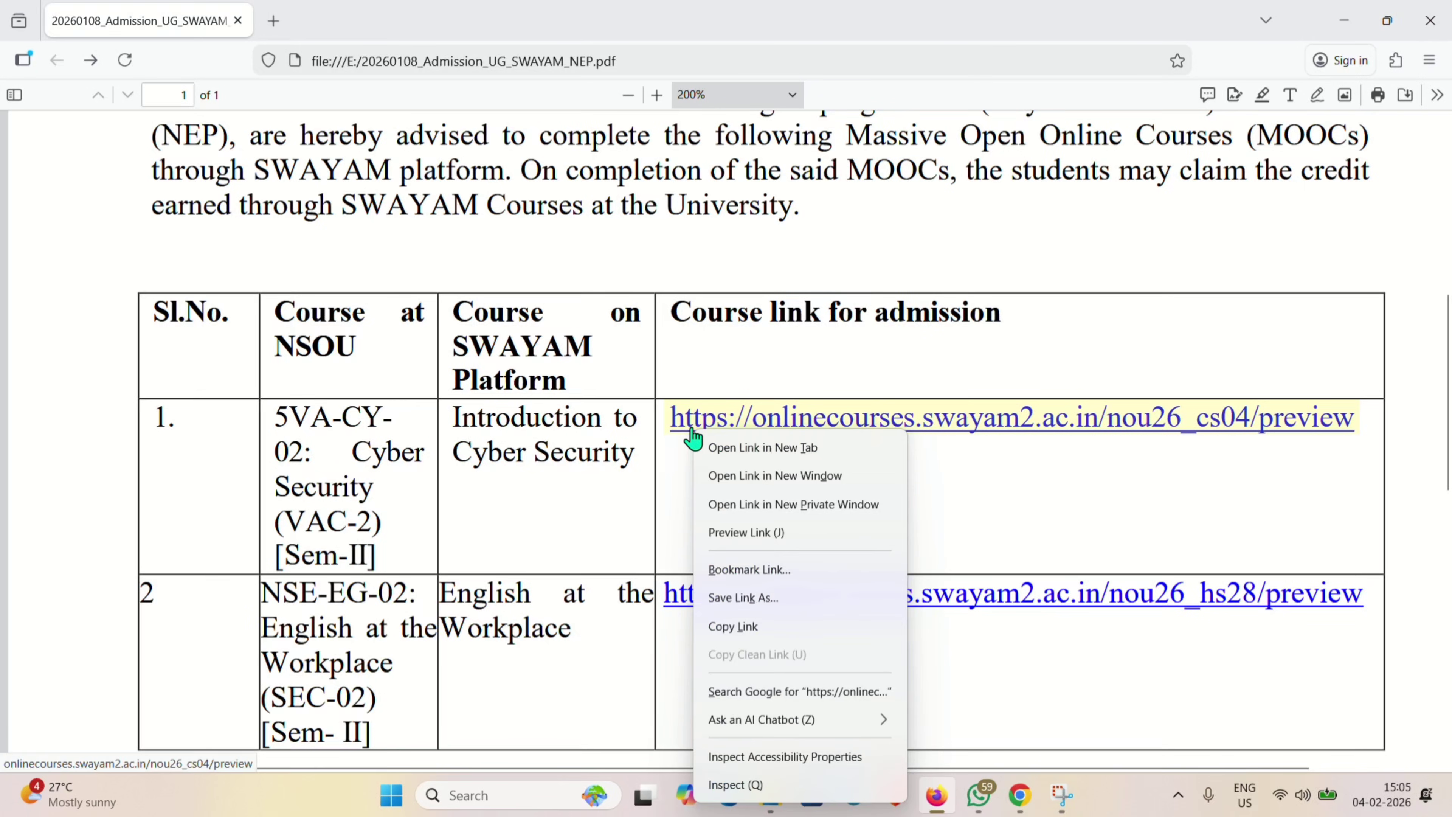
click(720, 448)
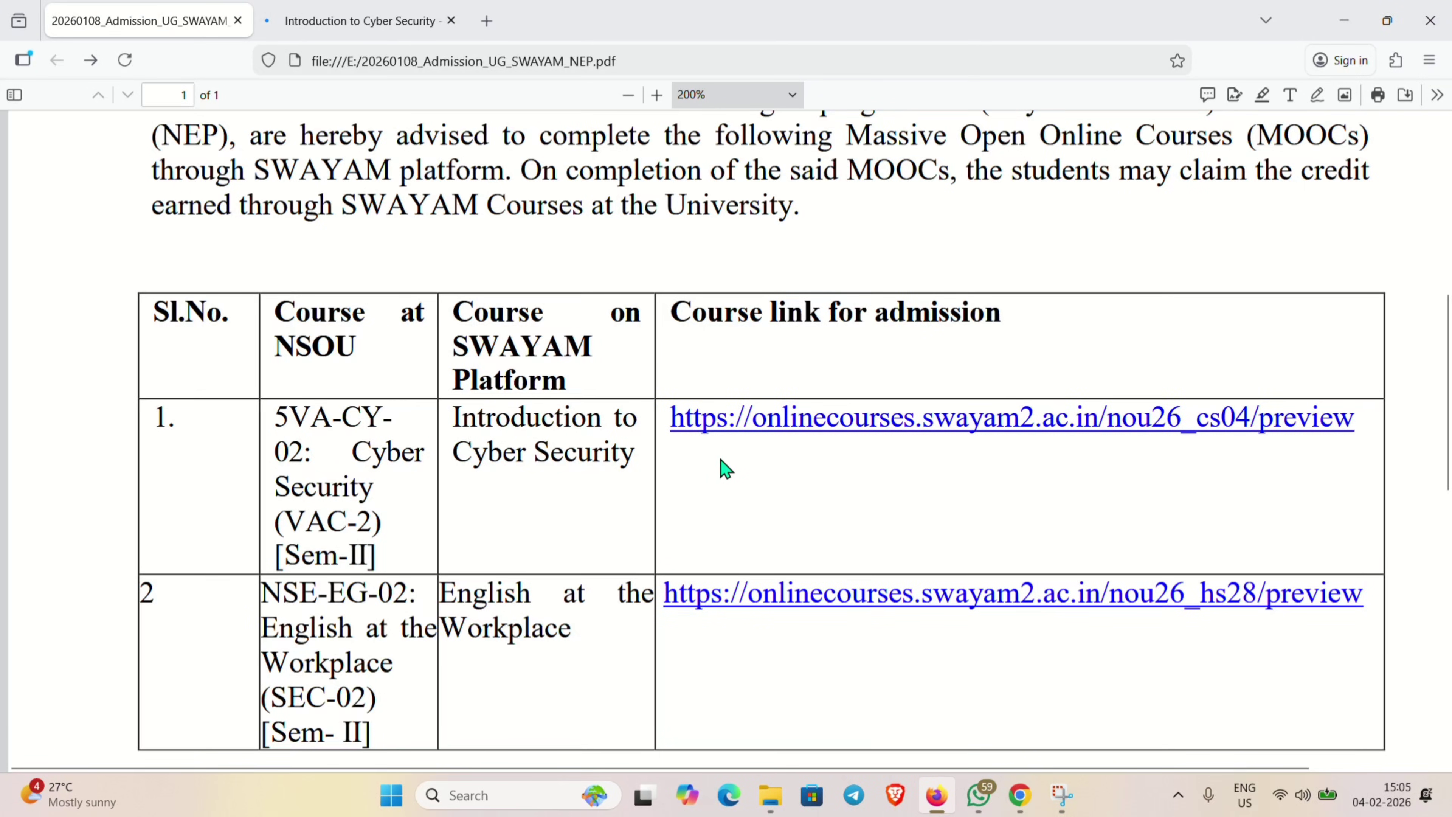
click(393, 29)
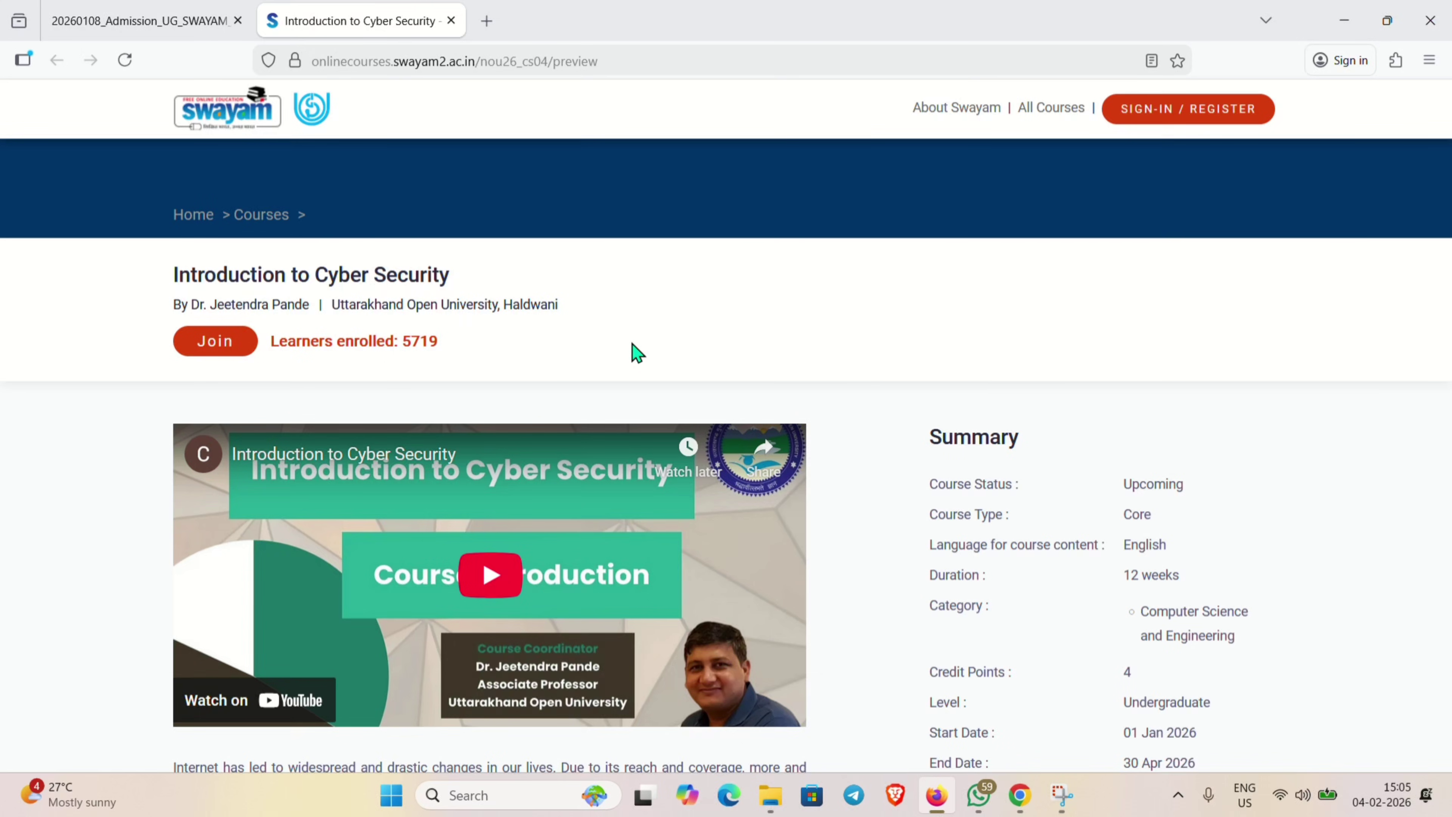
scroll(641, 302, down, 2)
scroll(634, 204, up, 2)
click(225, 342)
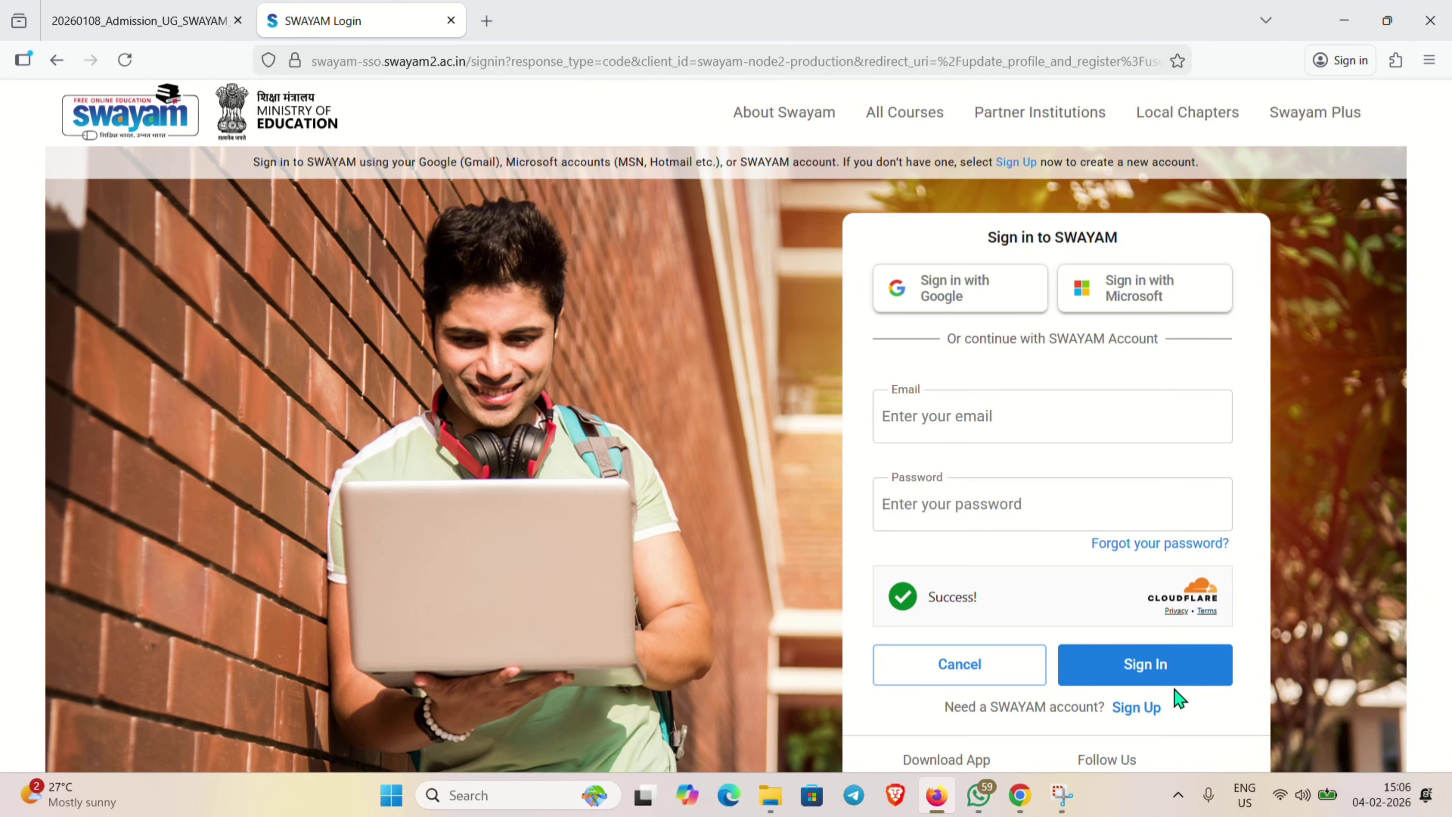
Create a new SWAYAM account with the student's e-mail and a confirmed account password, and acknowledge the verification notice.
click(1142, 709)
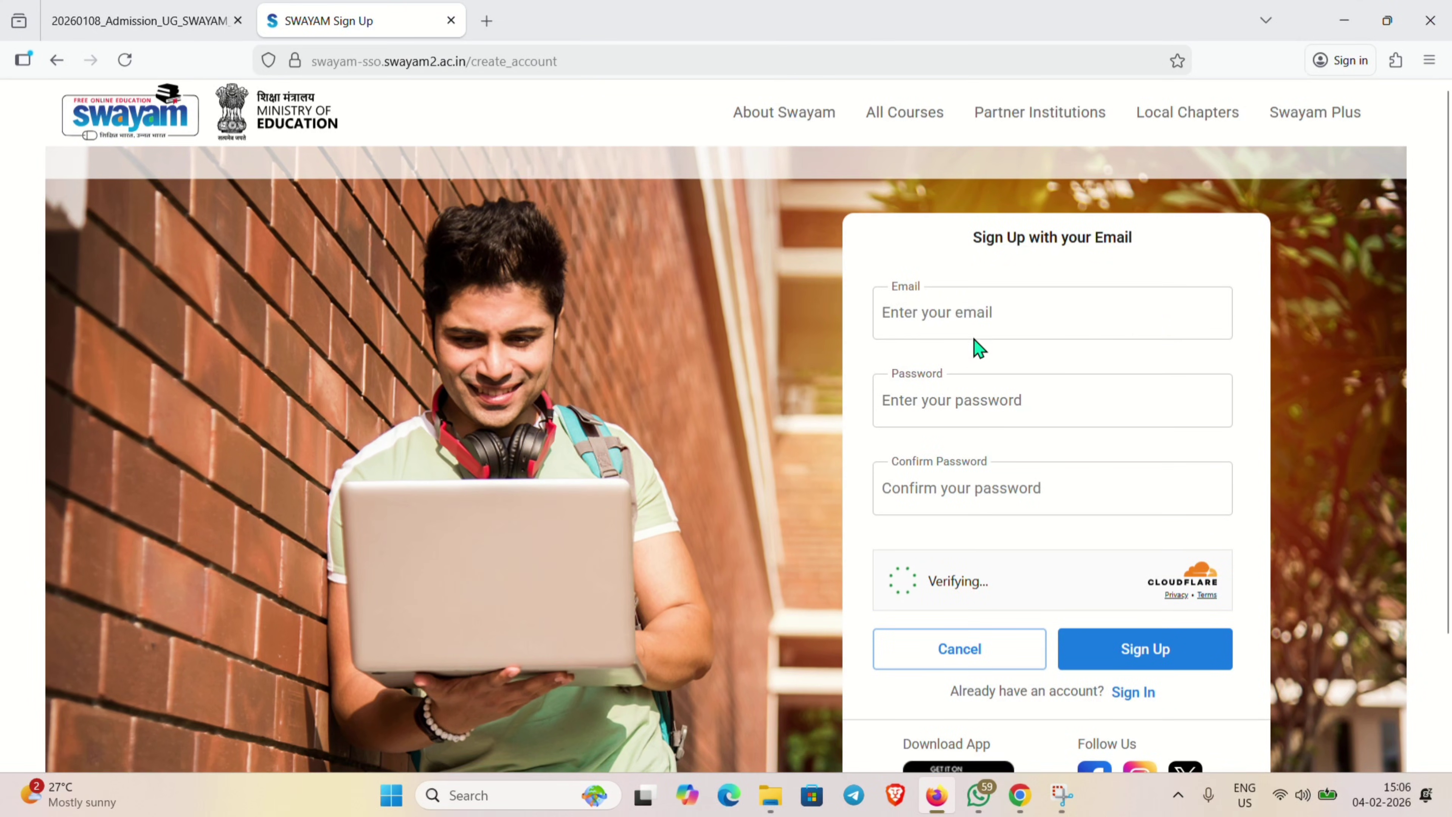
click(978, 314)
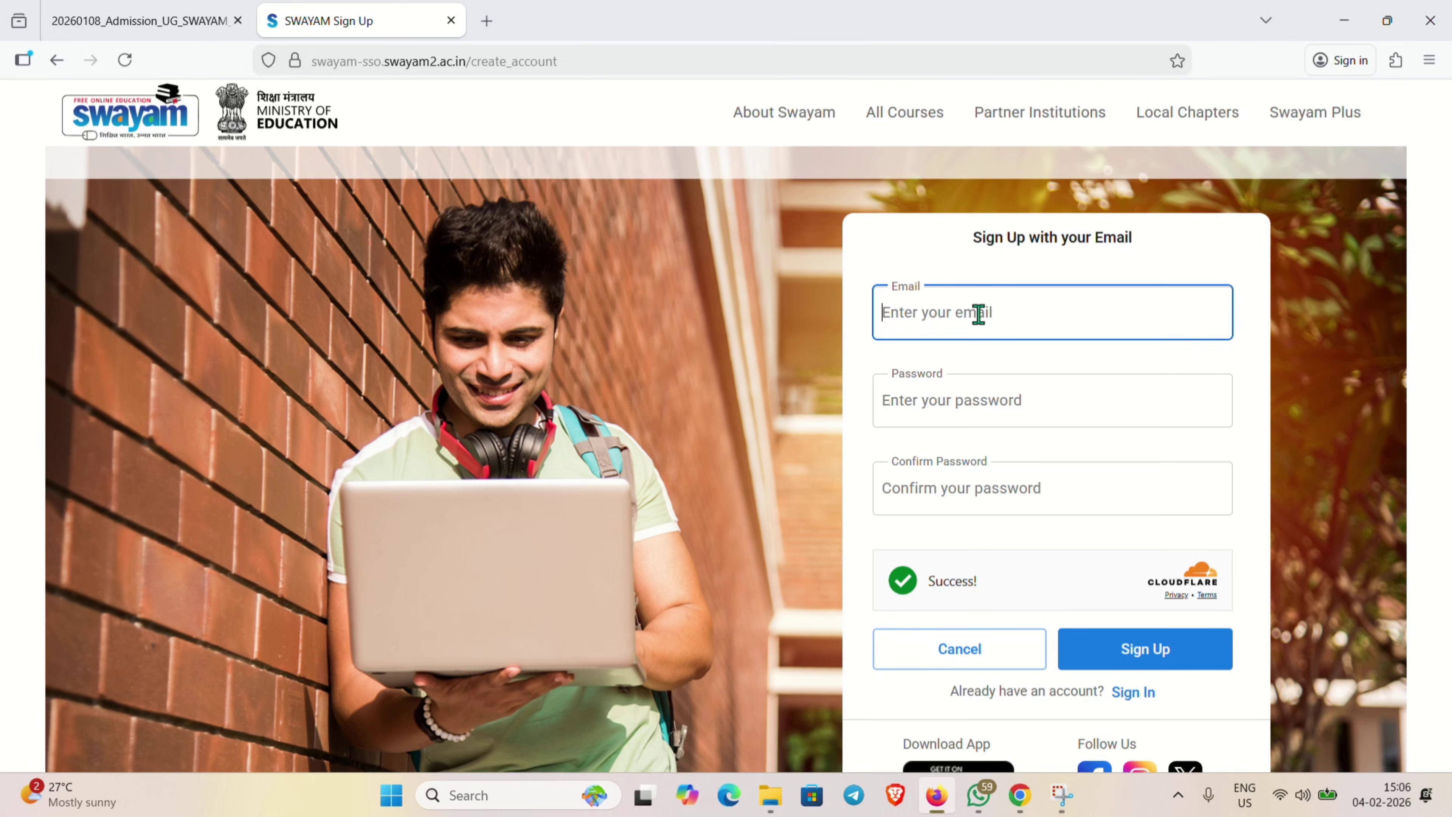
click(995, 395)
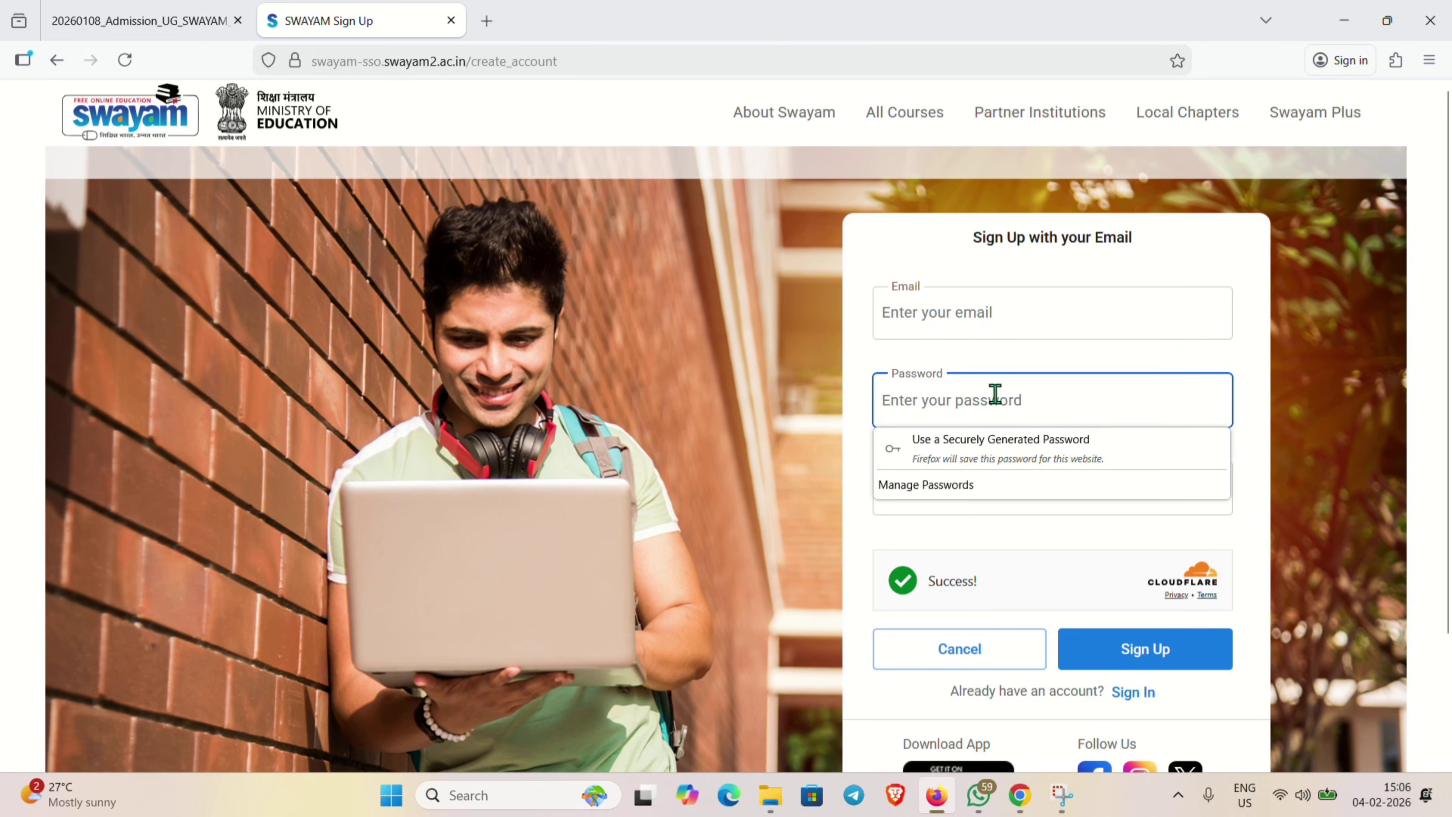
click(994, 395)
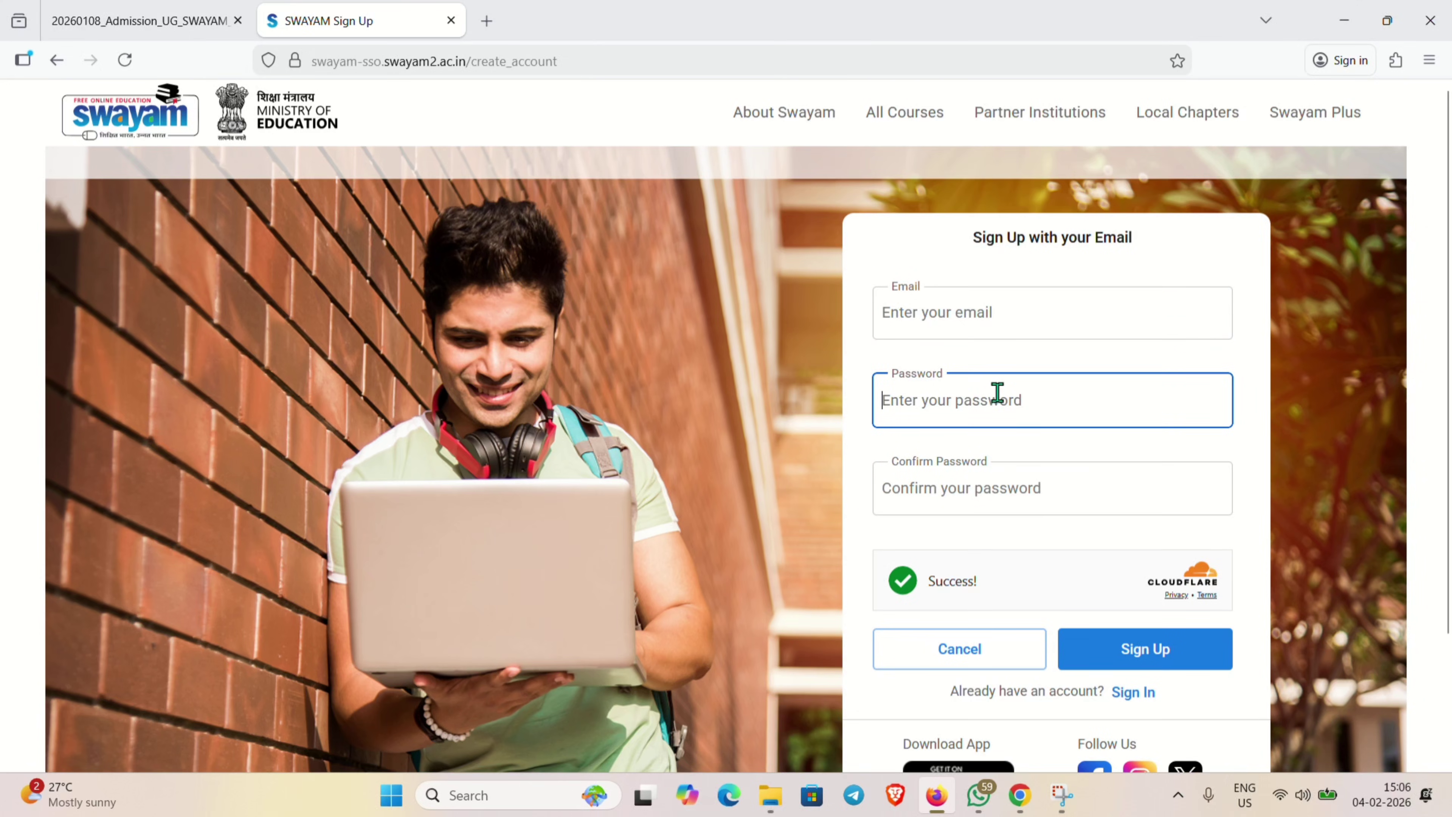
click(942, 490)
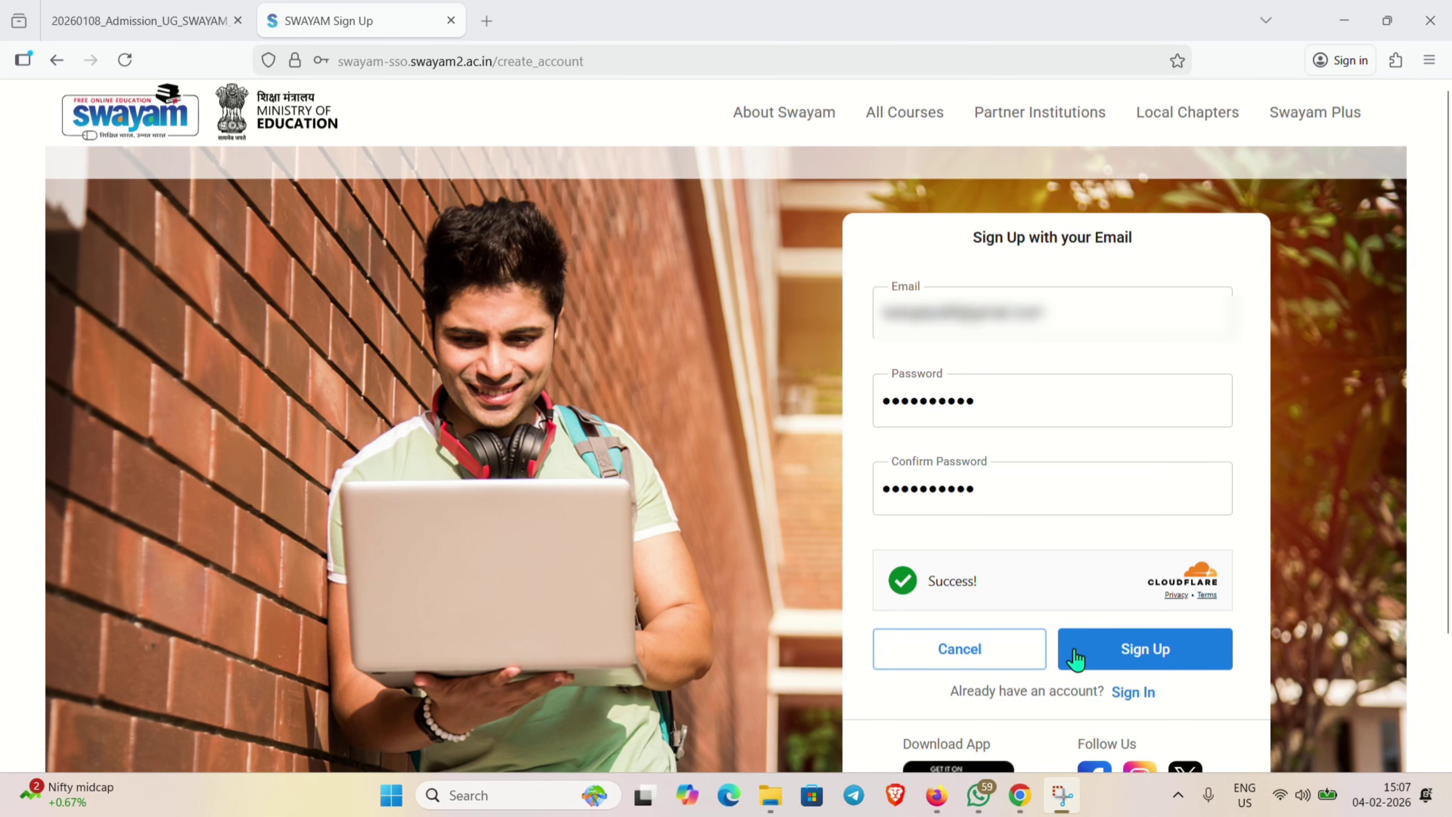
click(1124, 658)
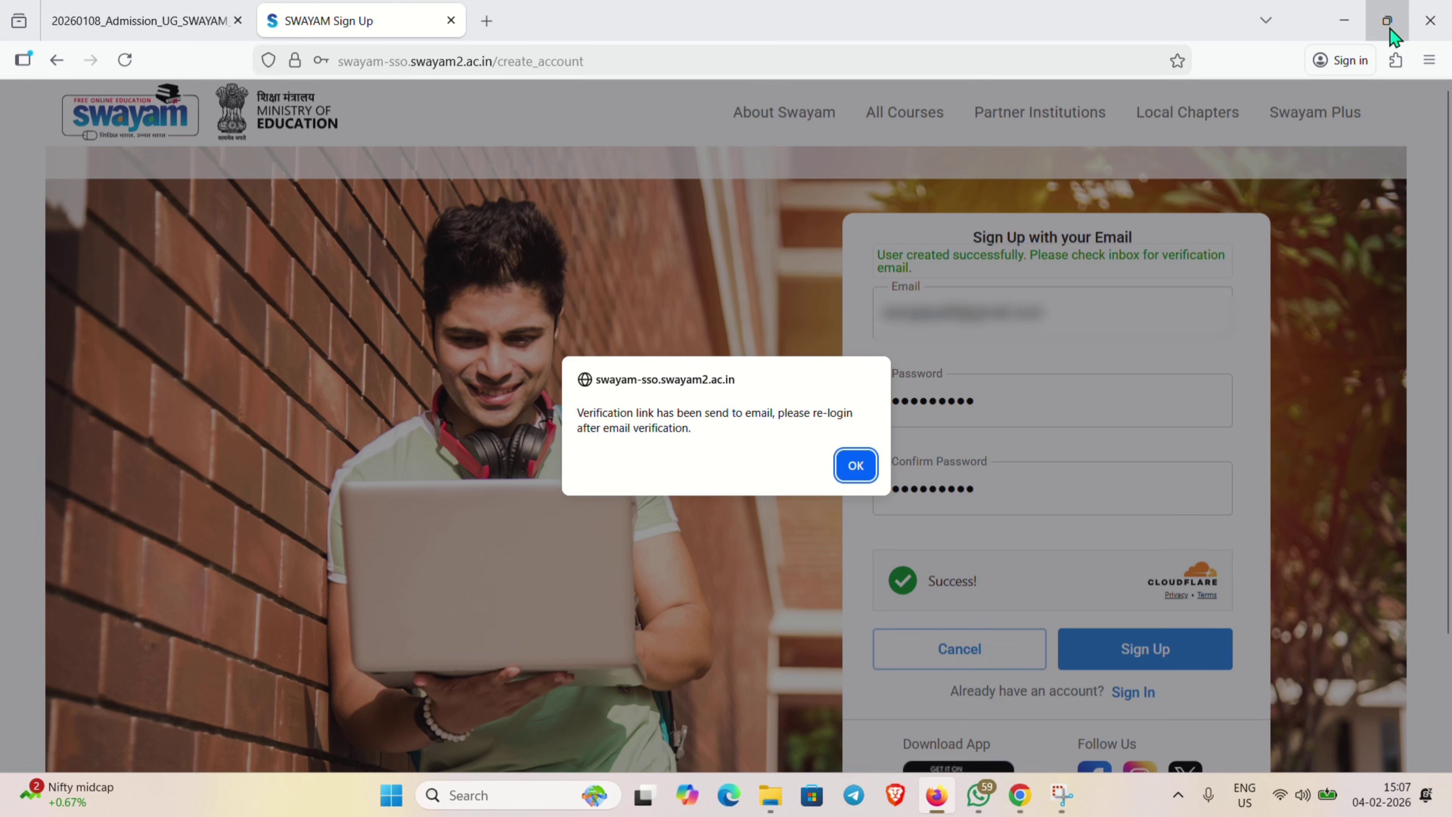
click(843, 472)
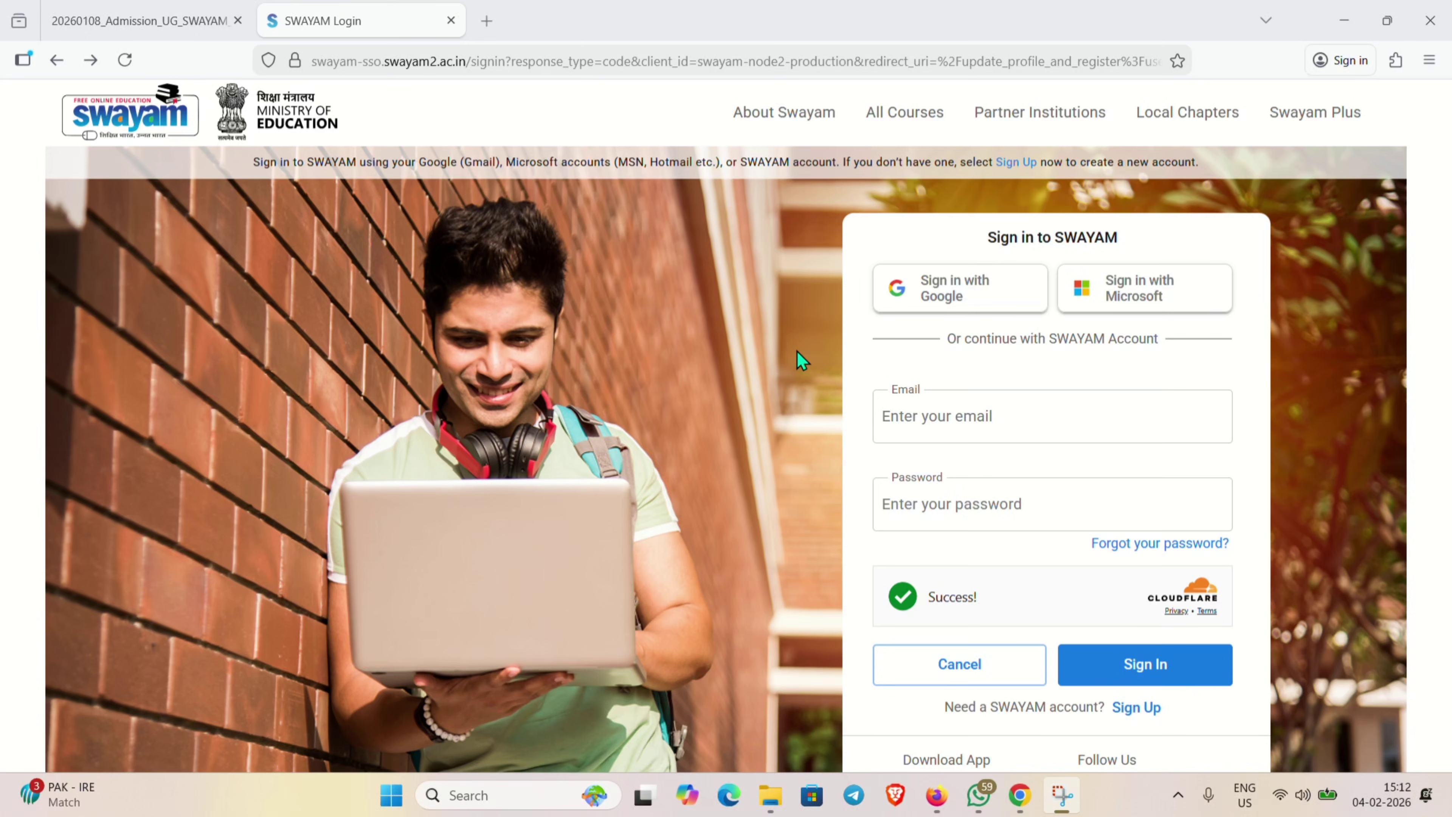
Sign in to SWAYAM with the registered e-mail and account password, and decline saving the password in the browser.
click(982, 416)
click(973, 508)
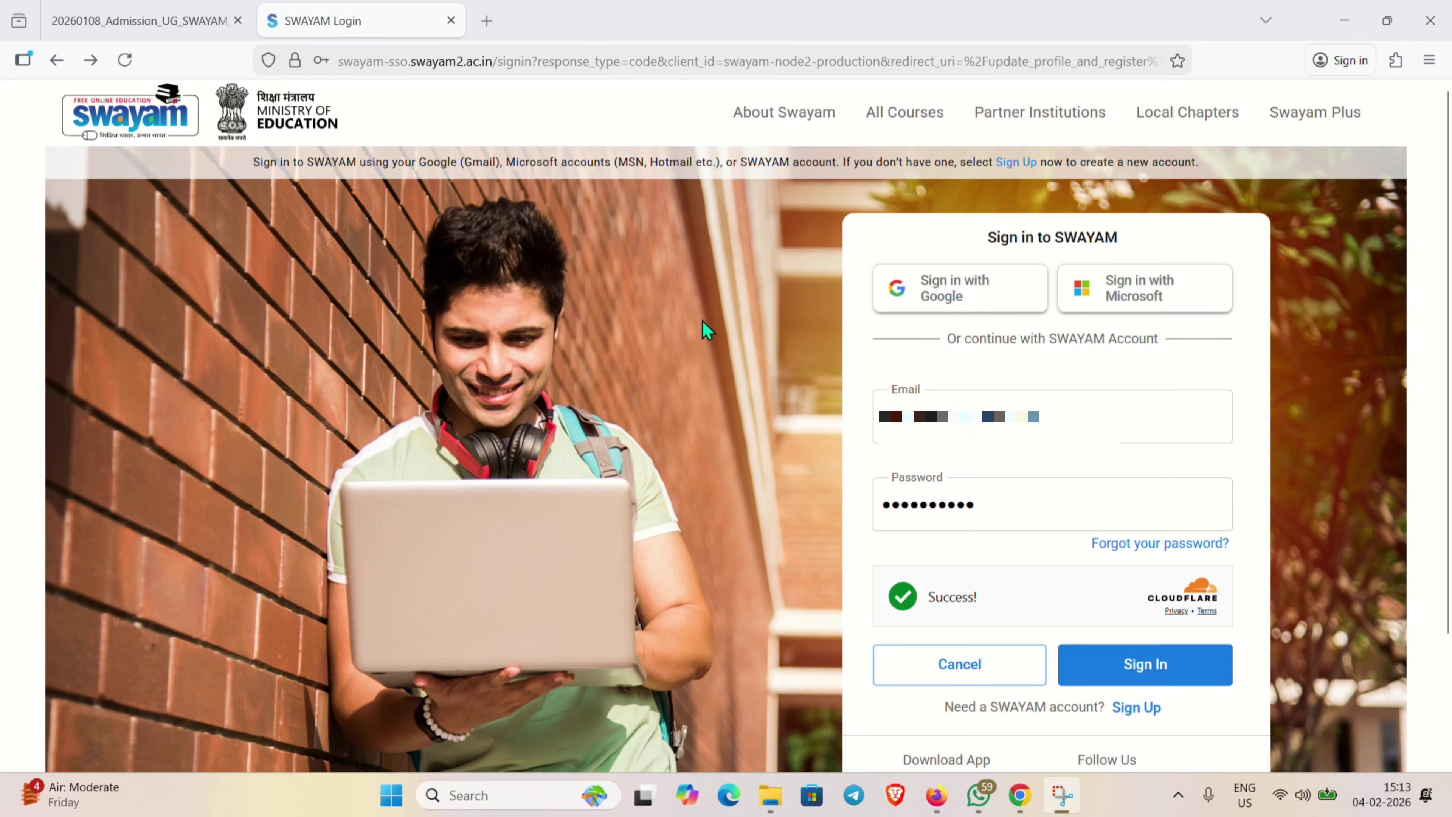
click(1126, 670)
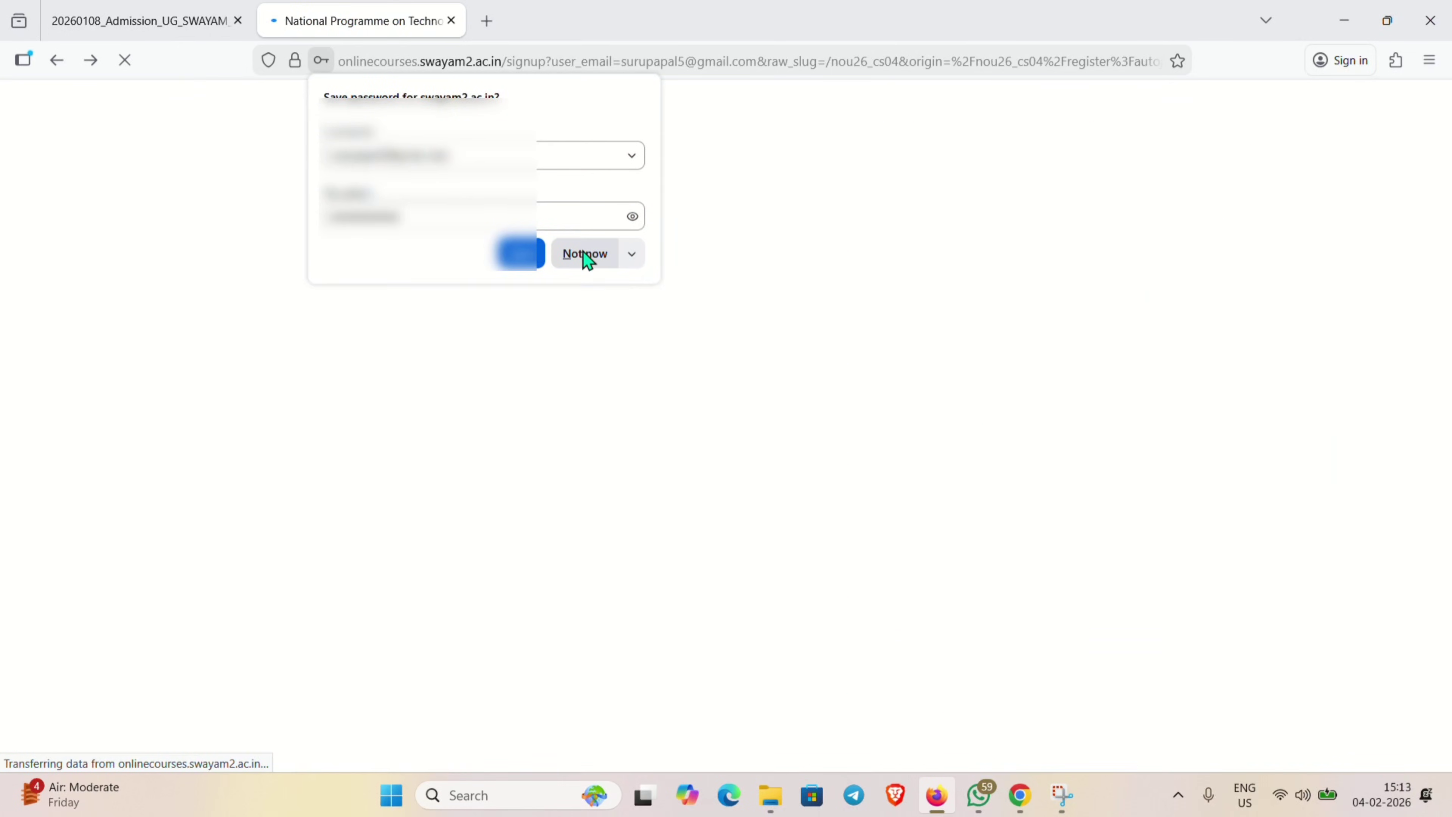
click(584, 254)
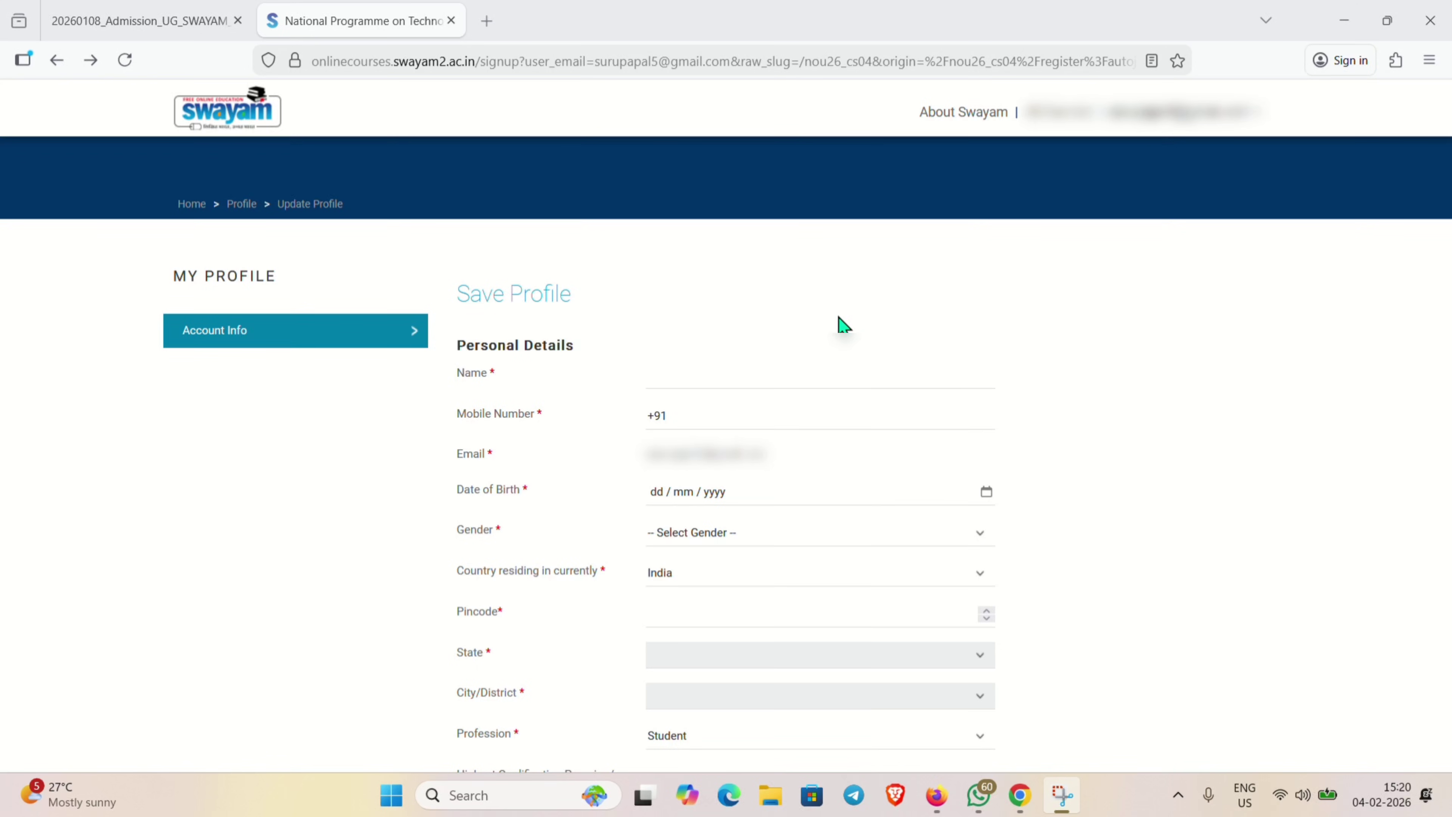
Review the personal details fields of the profile form, from name and mobile number down to the pincode and profession.
scroll(581, 343, down, 2)
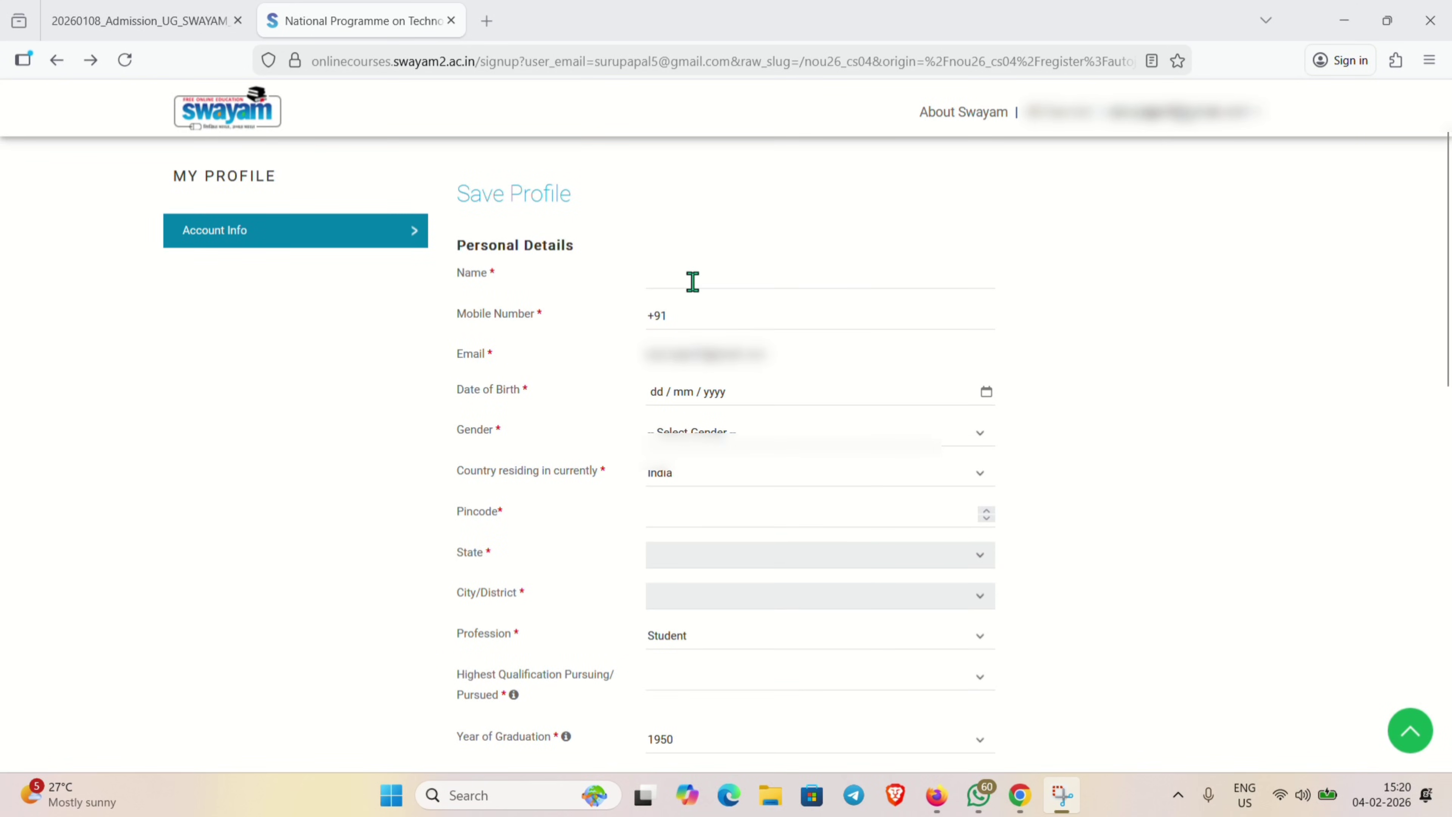
click(691, 282)
click(736, 314)
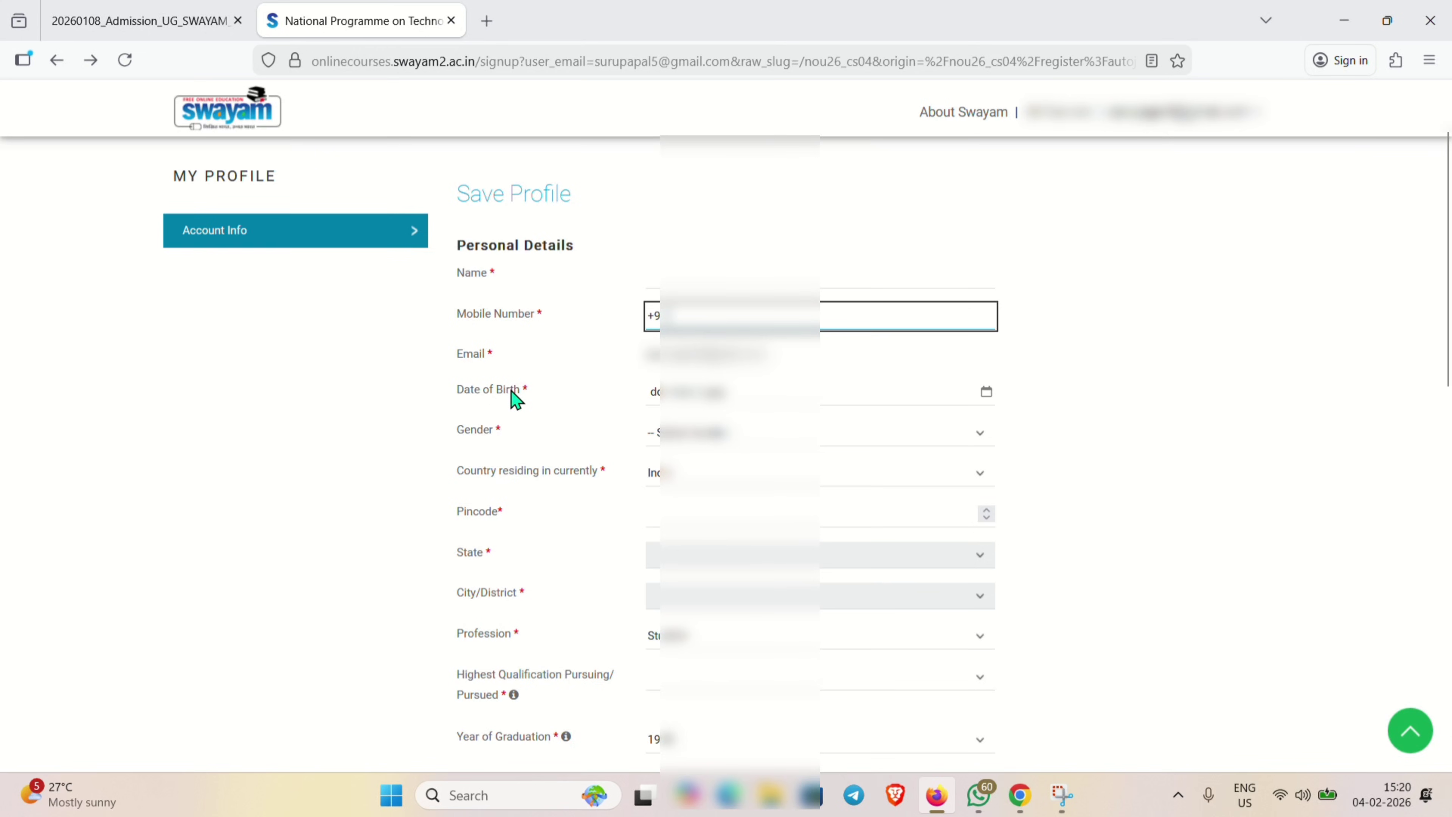
scroll(737, 396, down, 2)
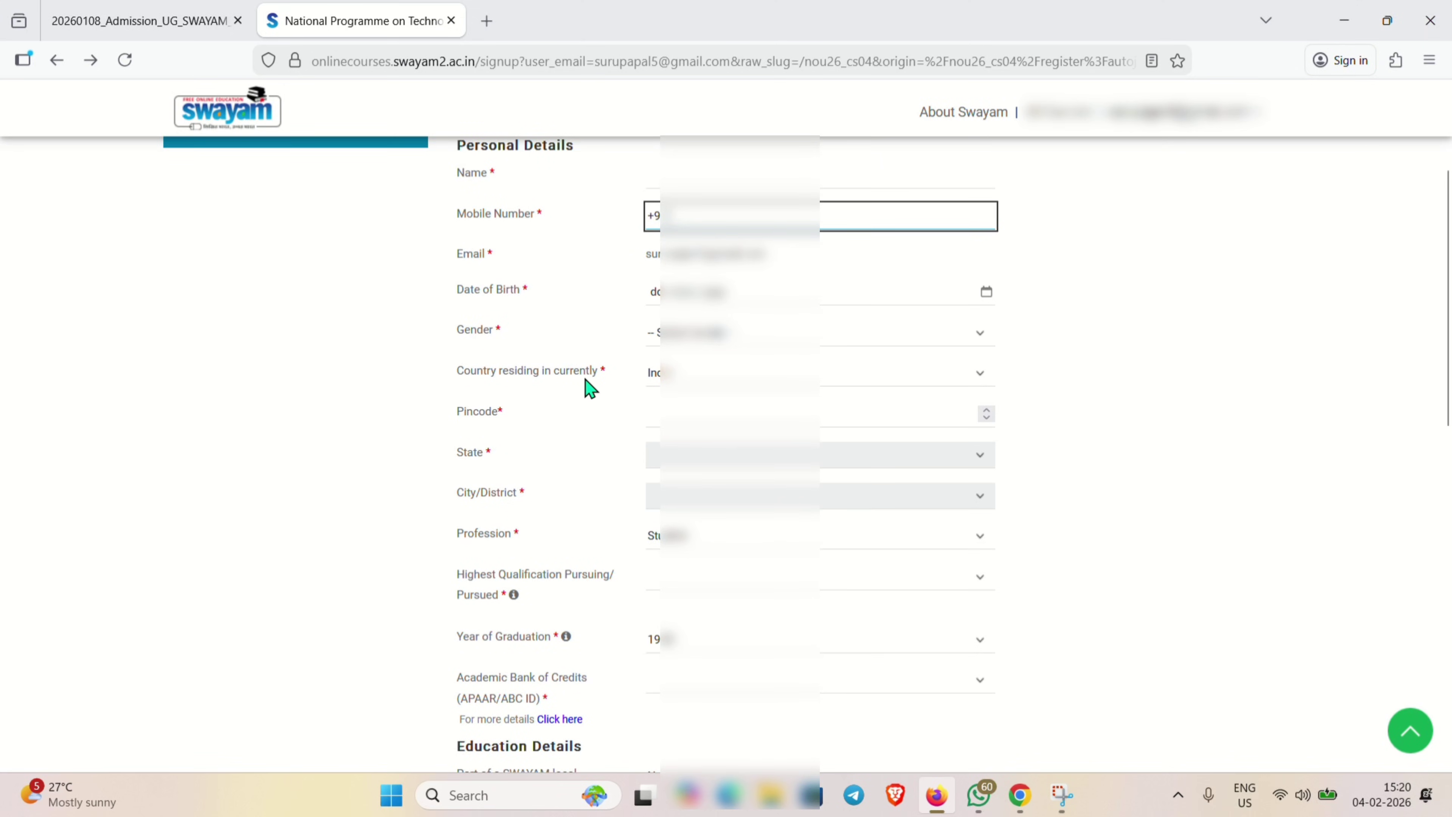
scroll(563, 410, down, 1)
scroll(562, 407, down, 2)
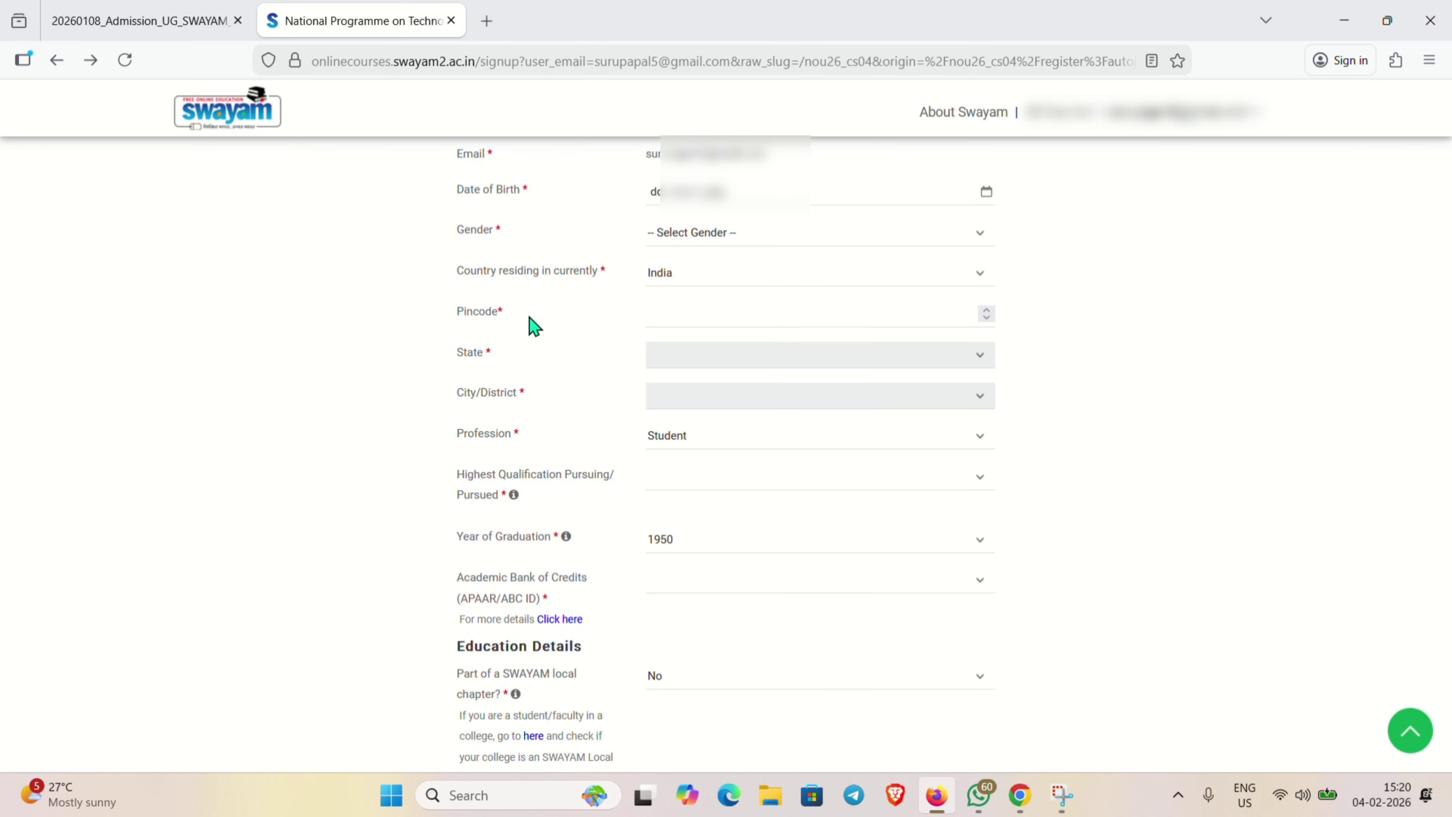
Set the profession to Student and the highest qualification to 4 Year - Bachelor's degree.
click(717, 435)
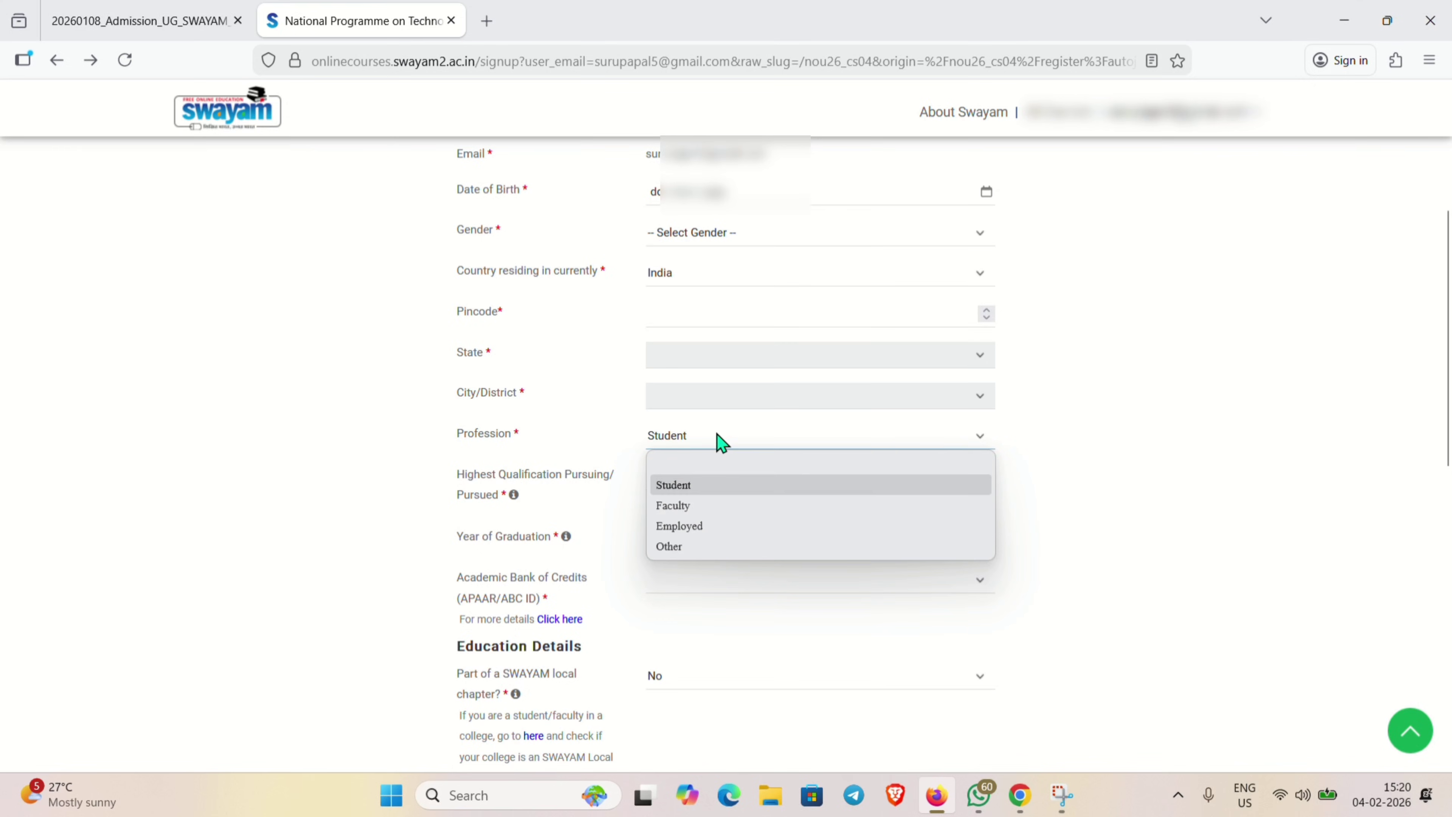
click(714, 494)
scroll(675, 448, down, 2)
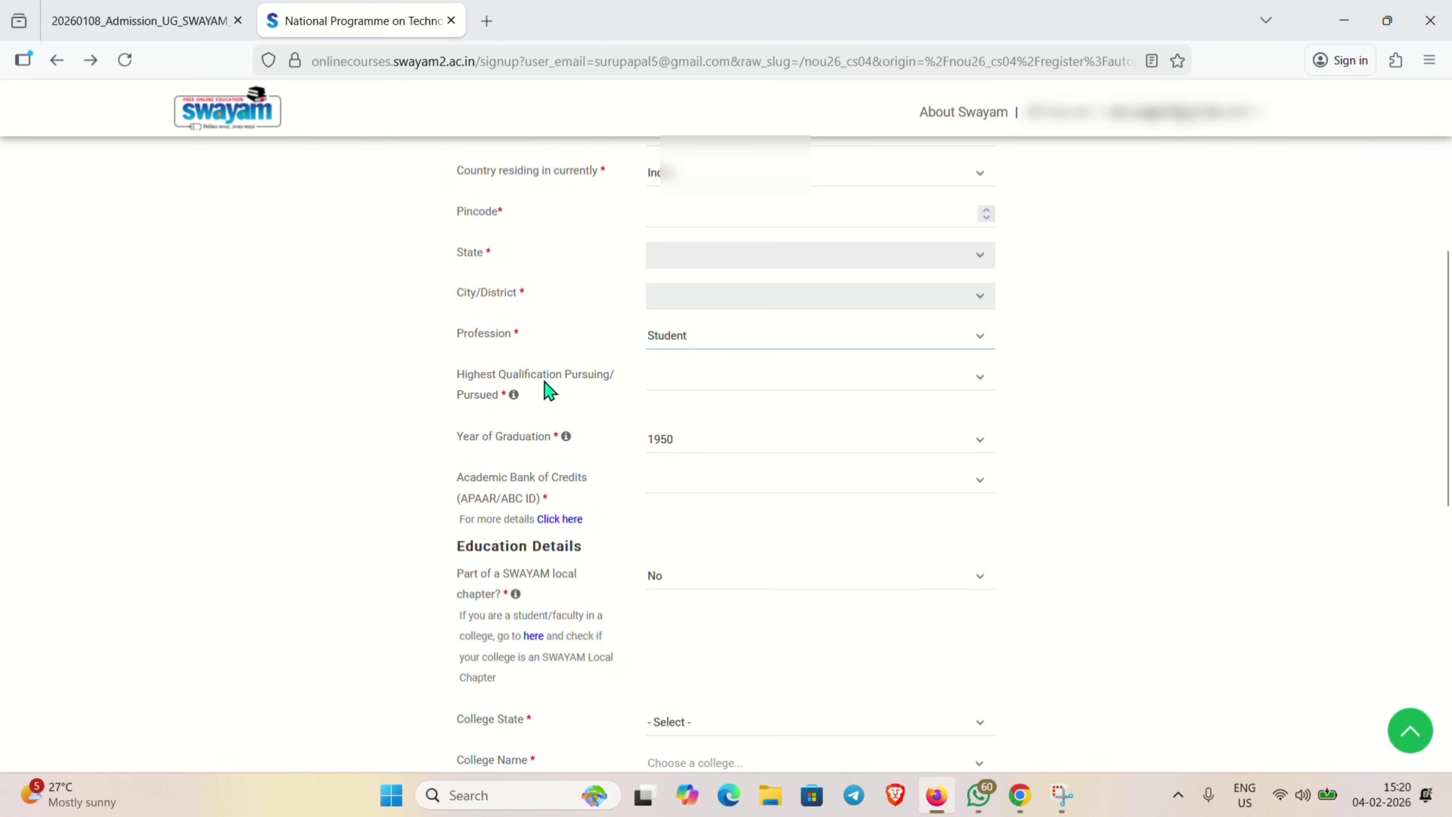
click(690, 383)
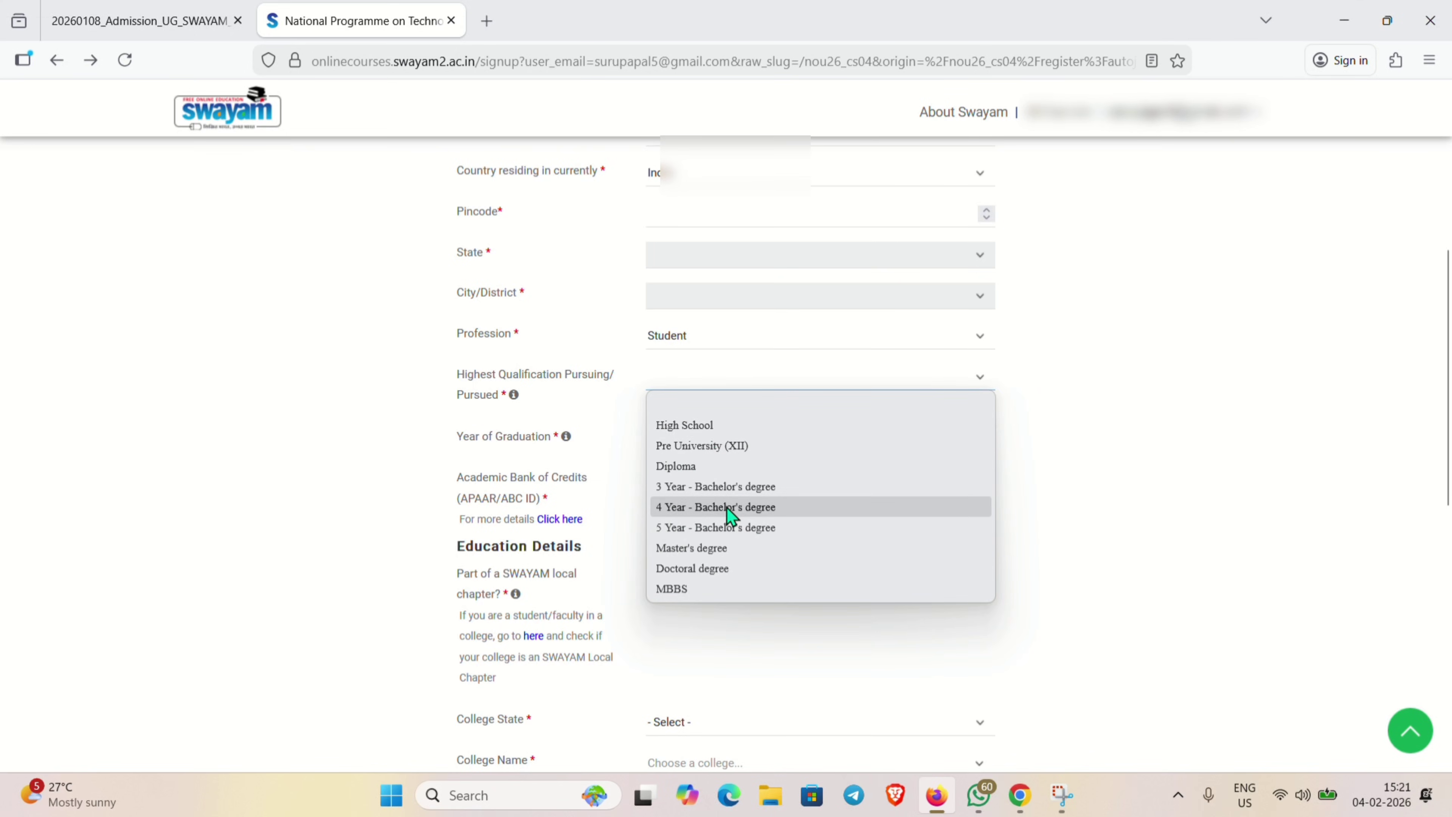
click(727, 507)
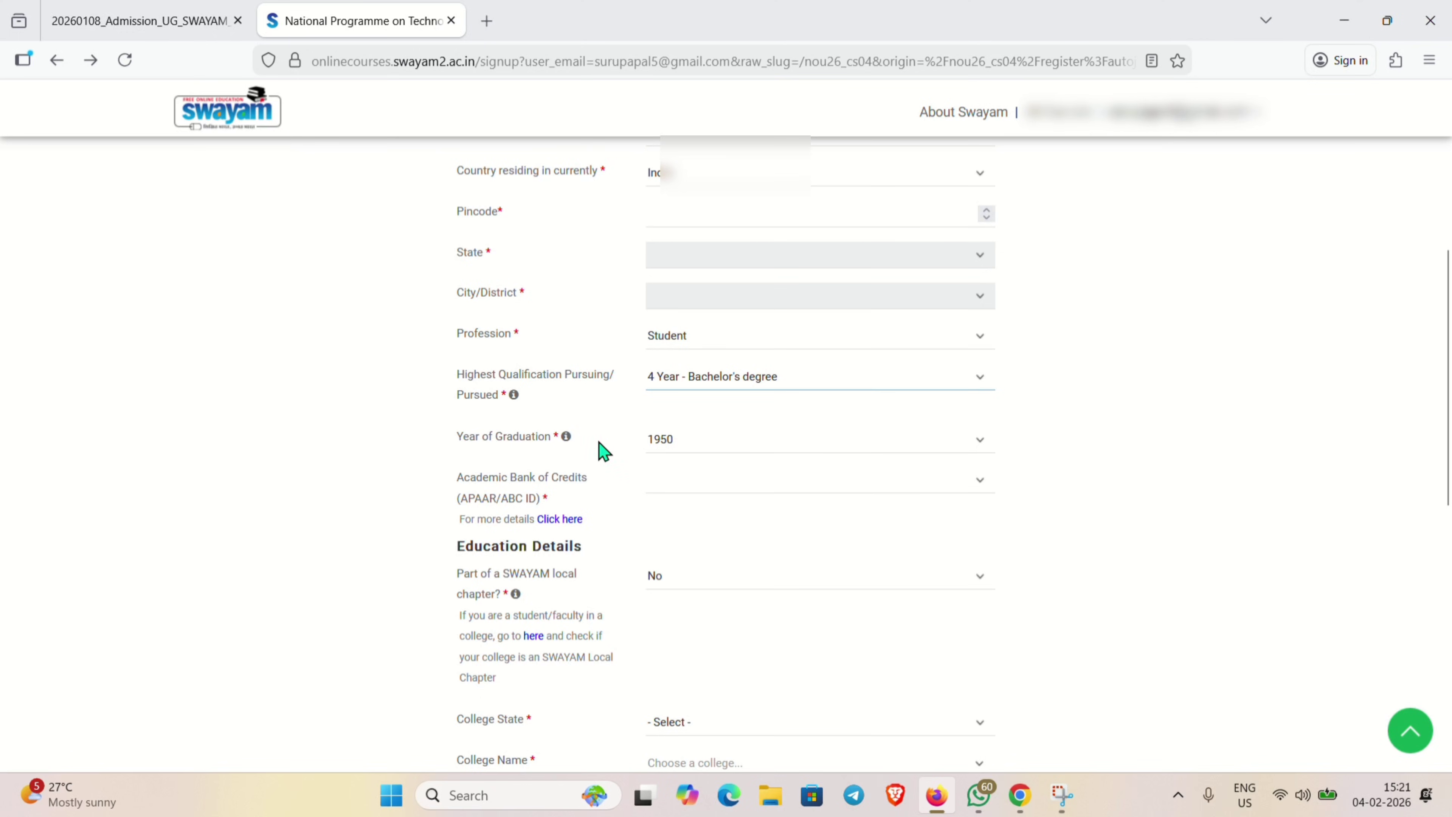
Set the year of graduation to 2025.
click(761, 444)
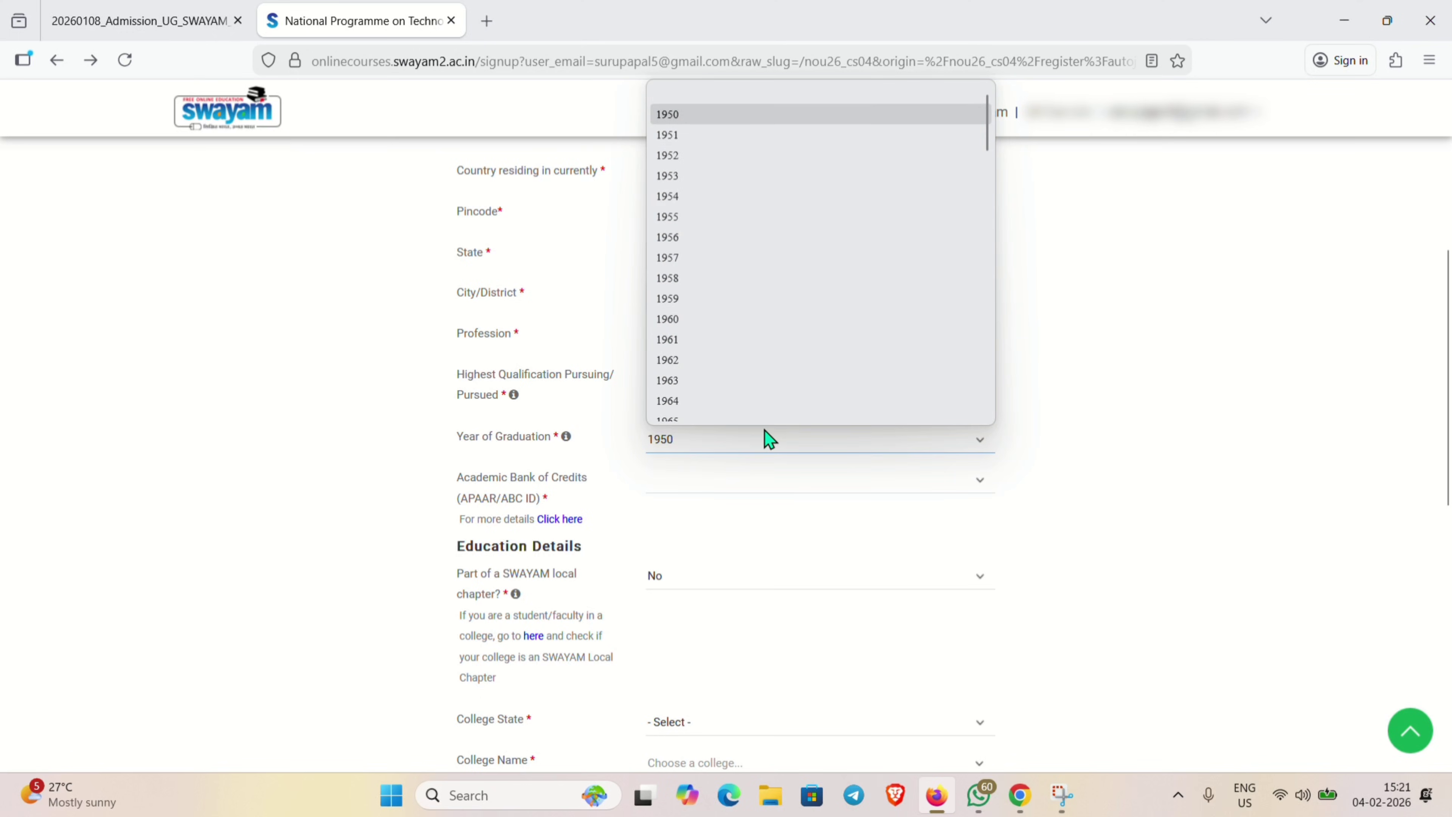
scroll(749, 343, down, 10)
scroll(737, 300, down, 10)
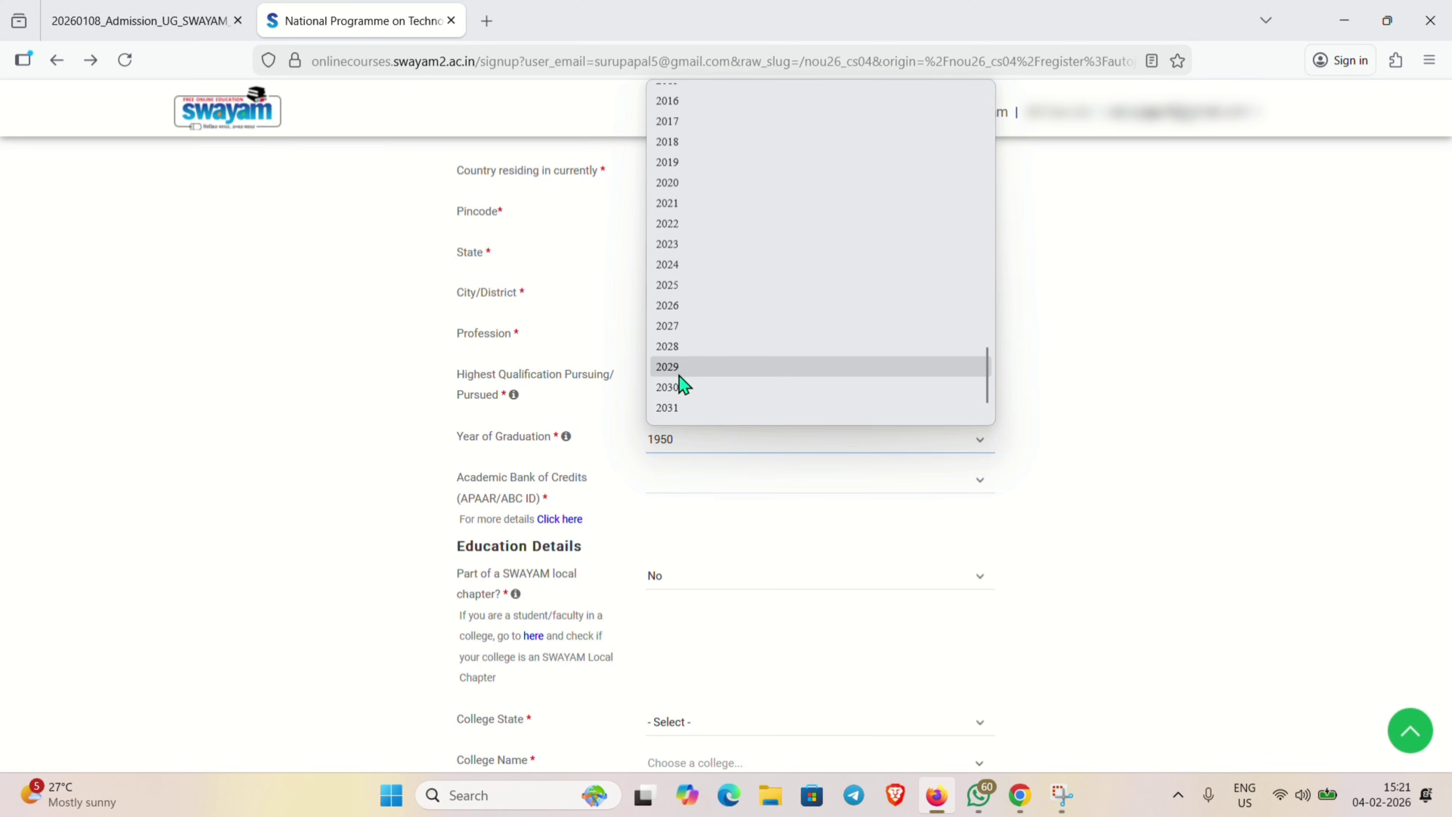
click(680, 289)
Choose "I have APAAR/ABC ID" for the Academic Bank of Credits and activate the ID number field.
scroll(670, 432, down, 2)
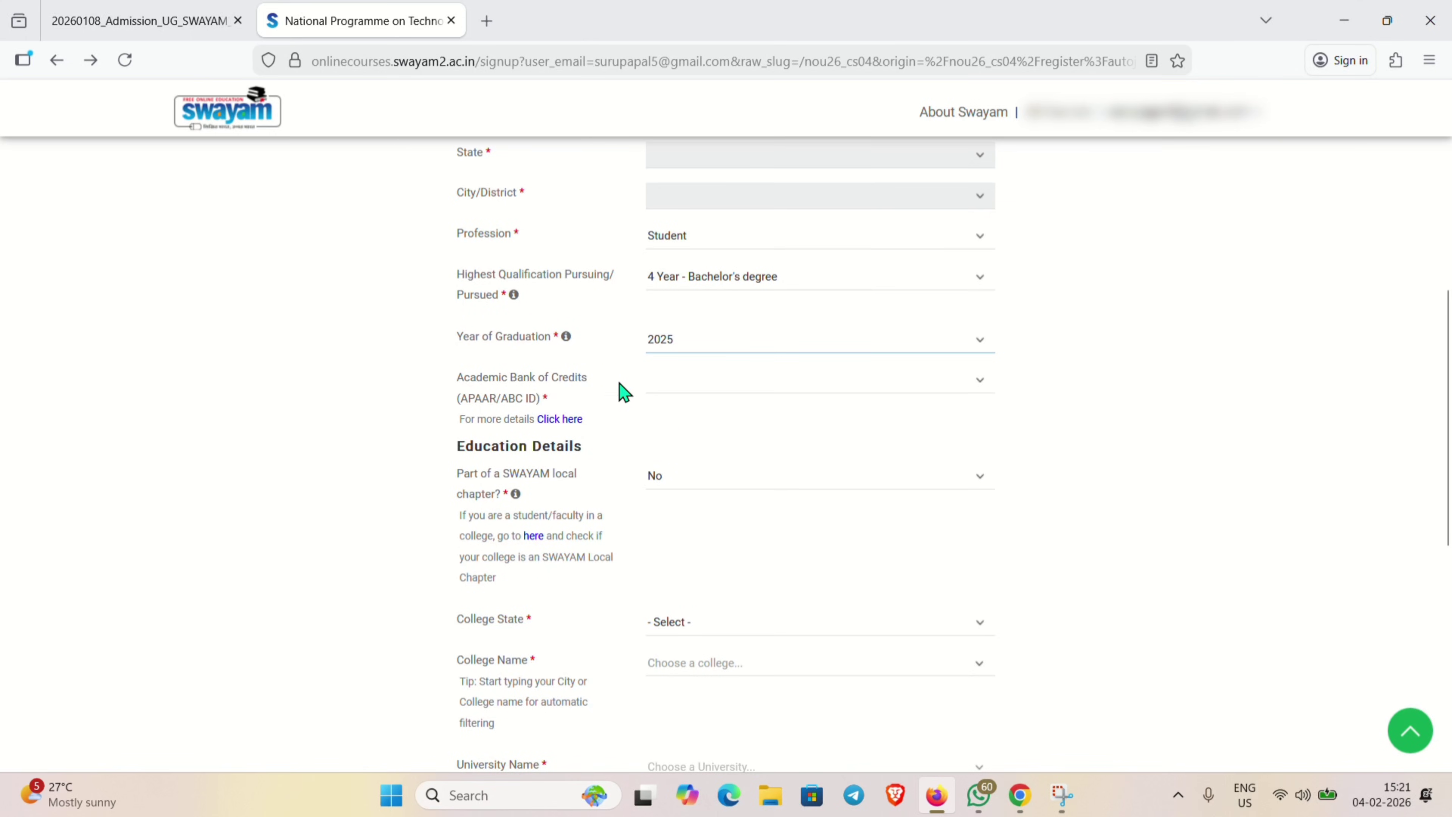
click(693, 384)
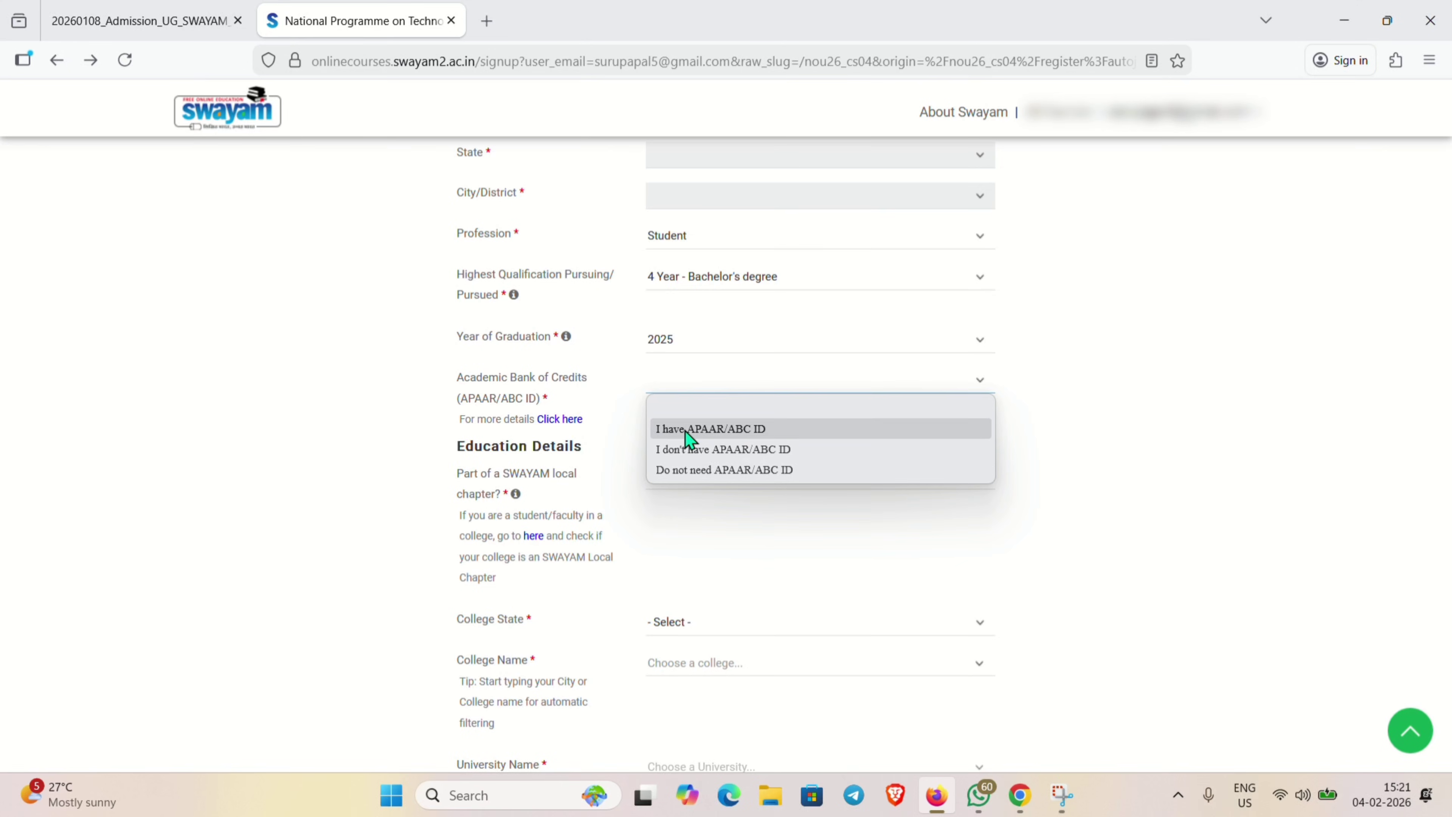
click(796, 436)
scroll(799, 437, down, 2)
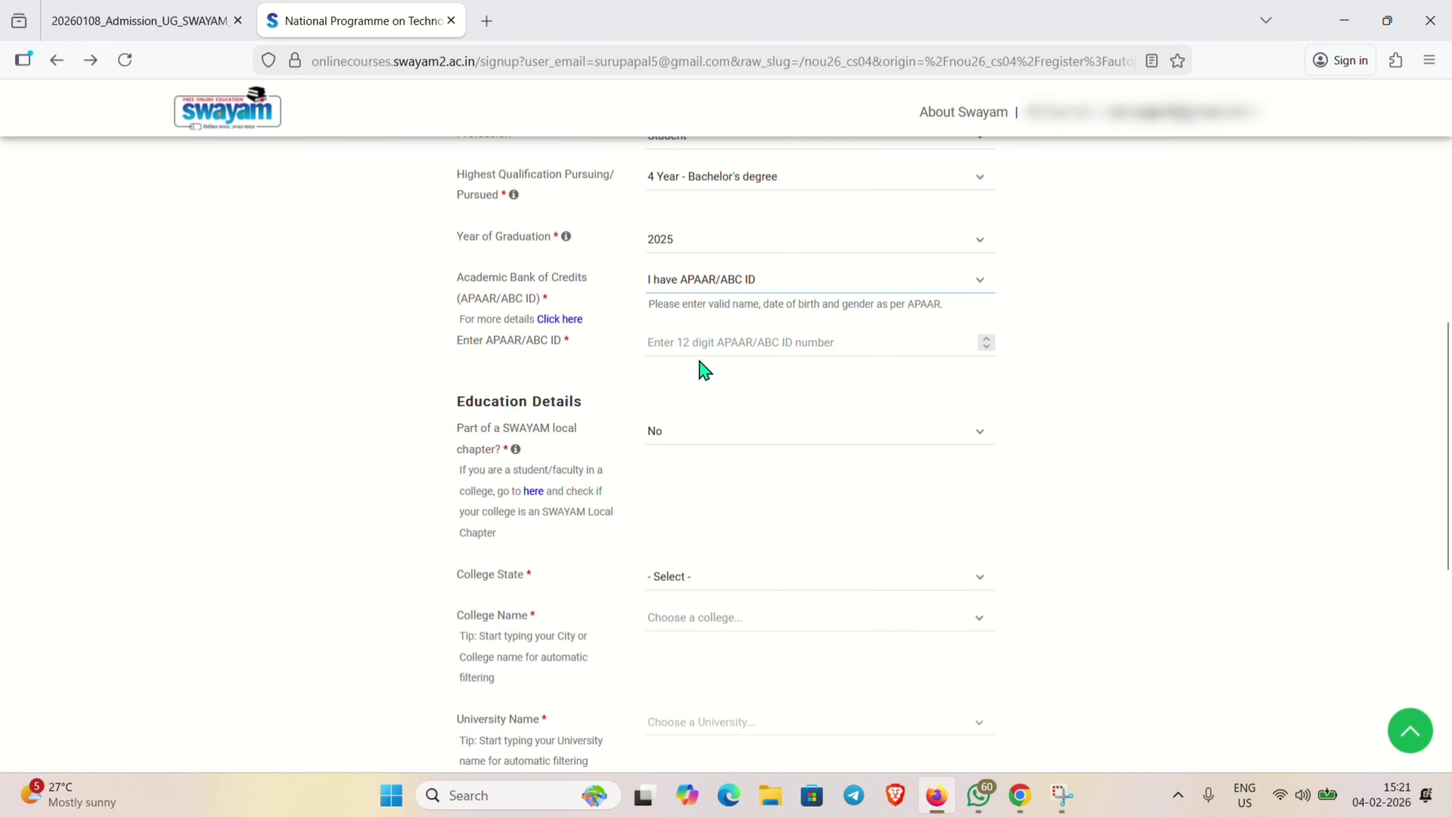
click(700, 341)
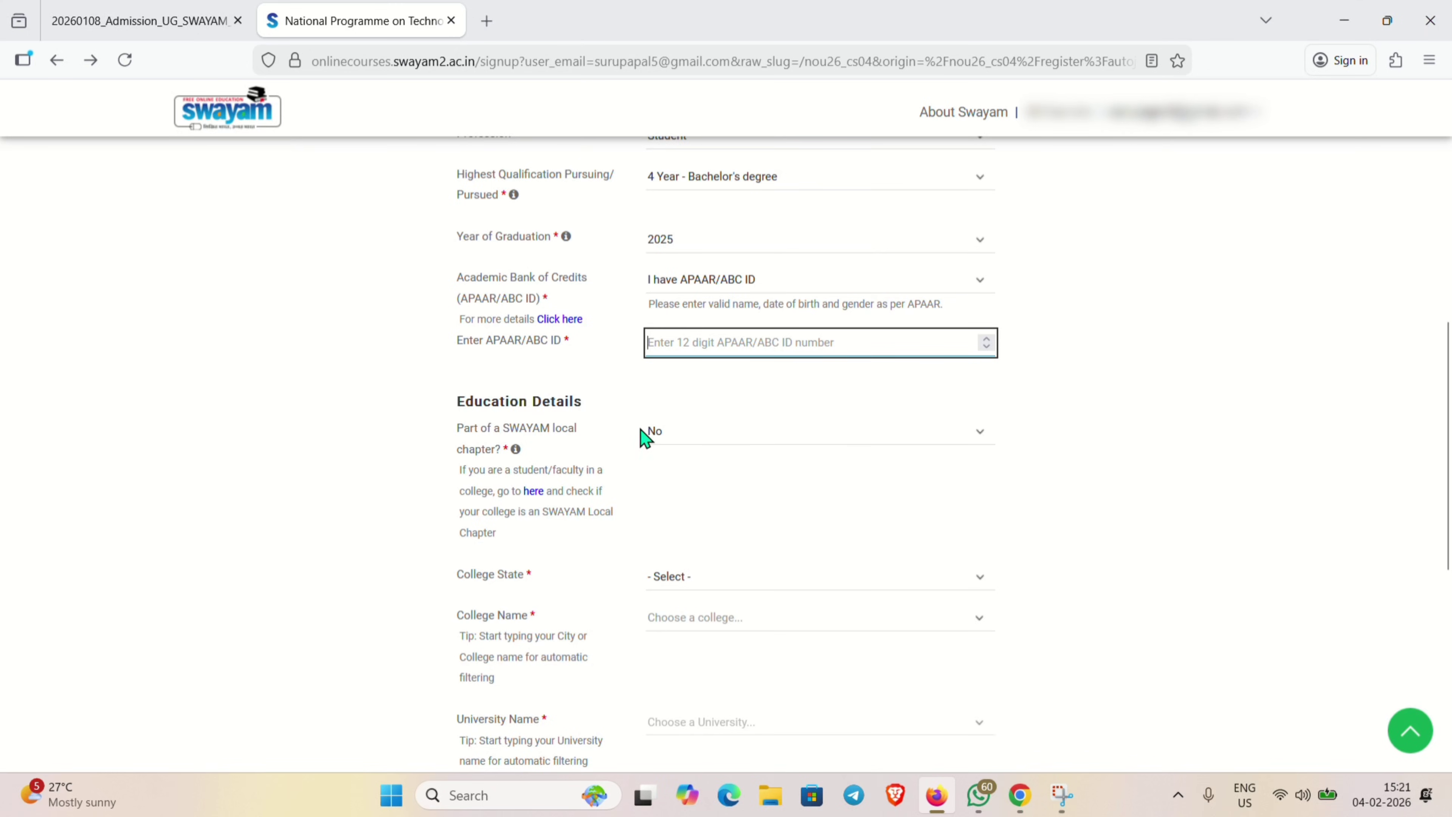
Answer Yes to being part of a SWAYAM local chapter and set the local chapter state to West Bengal.
scroll(518, 402, down, 2)
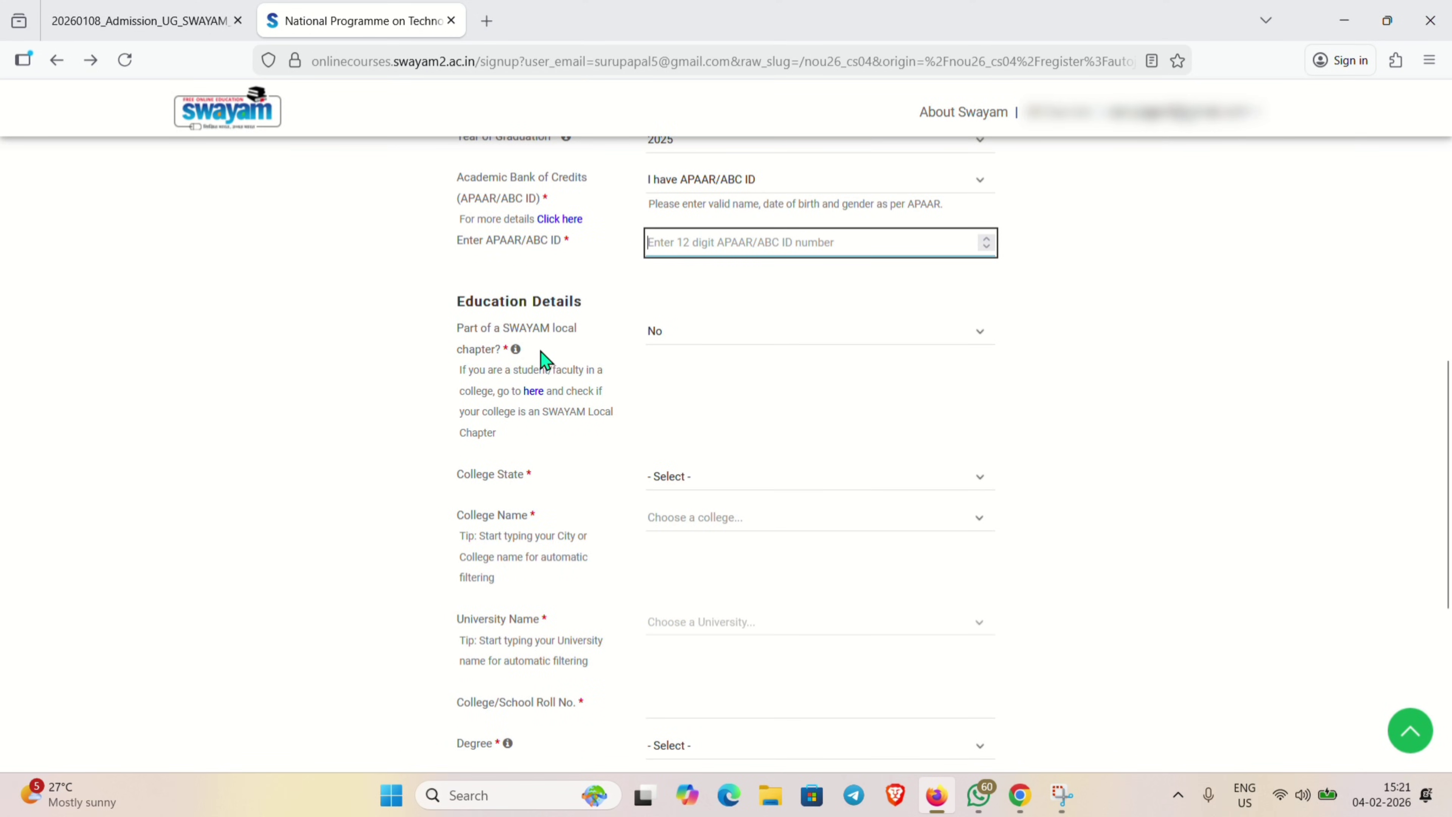
click(664, 335)
click(682, 380)
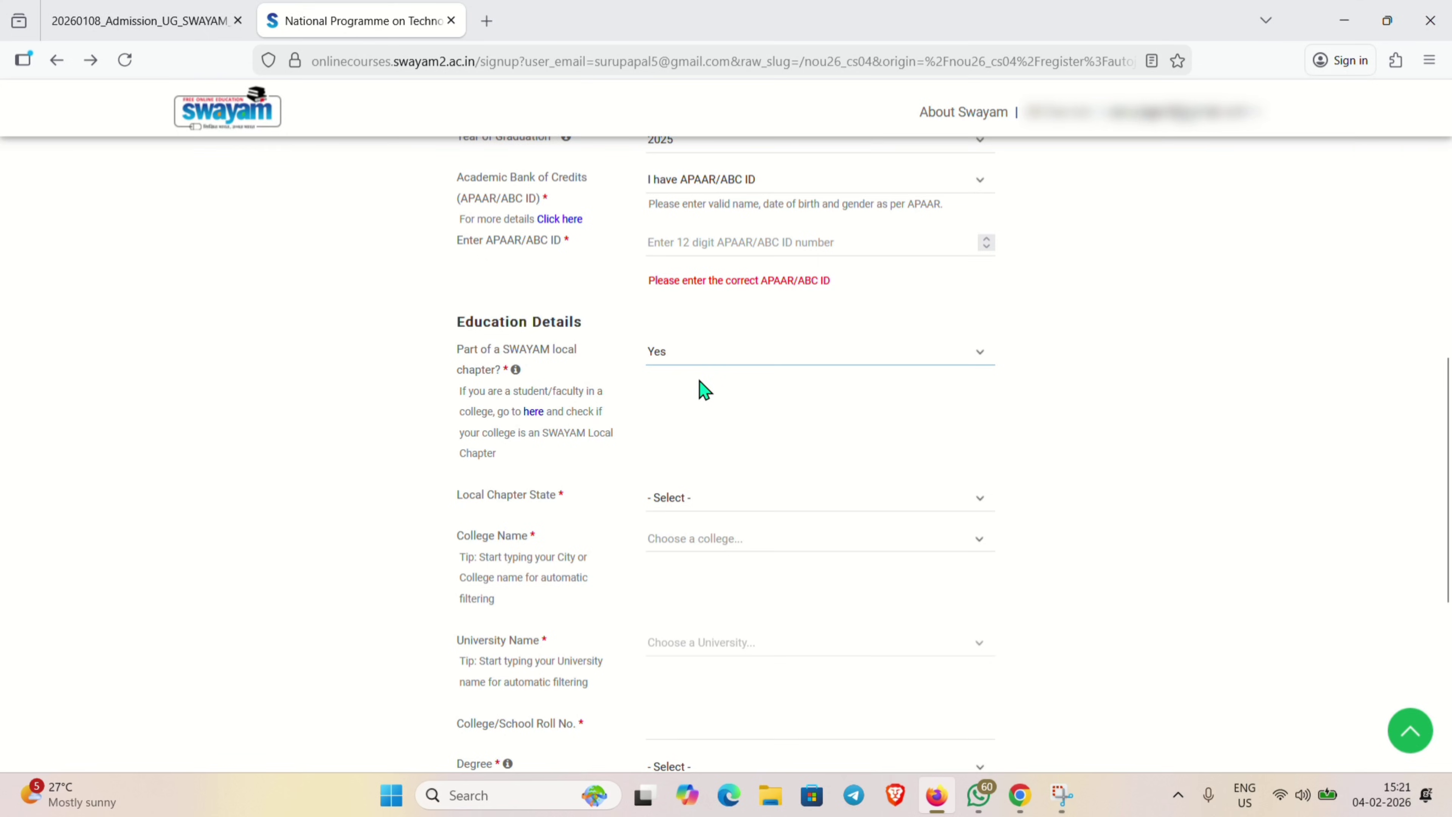
scroll(703, 389, down, 2)
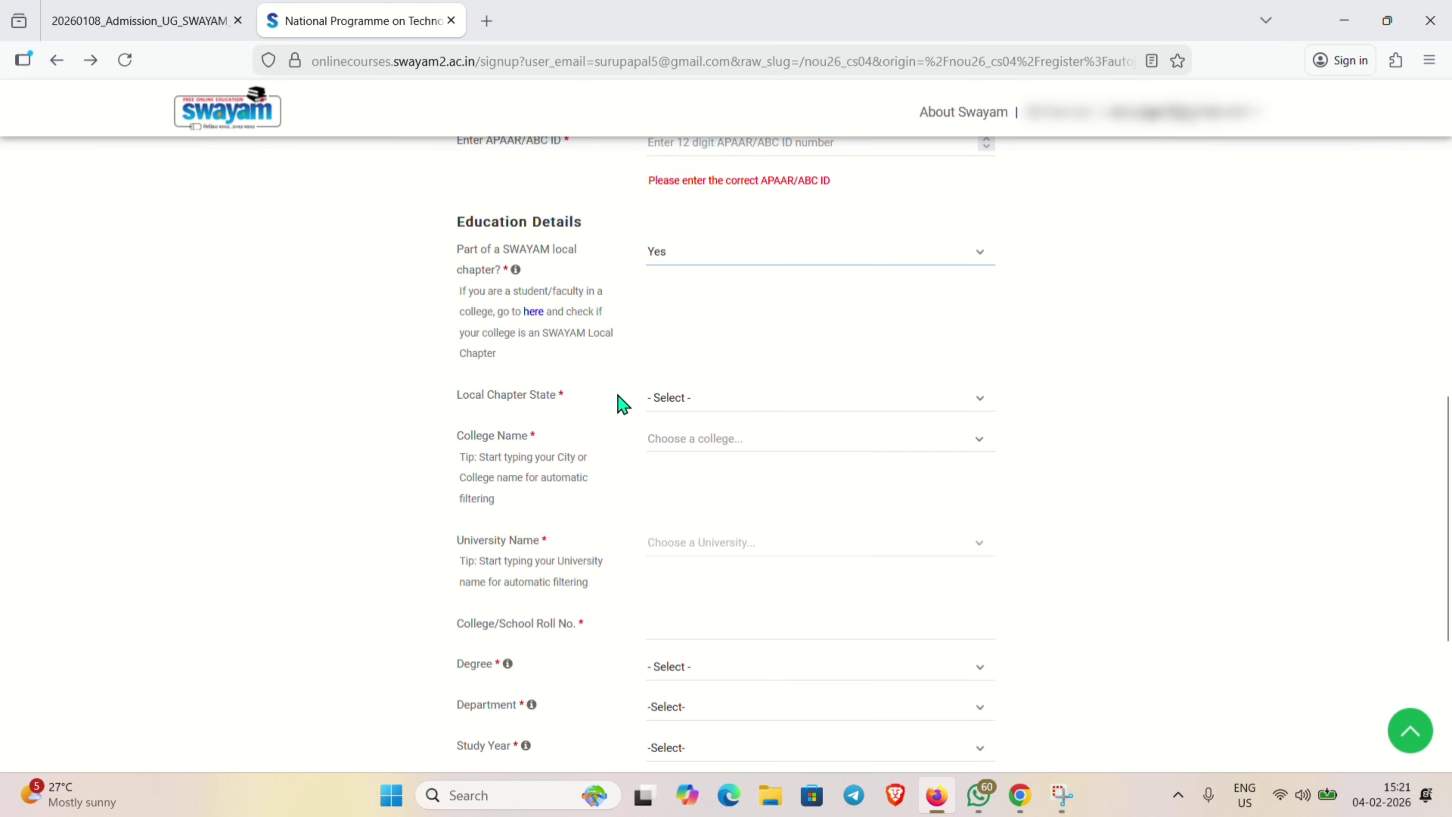
click(688, 399)
scroll(743, 672, down, 7)
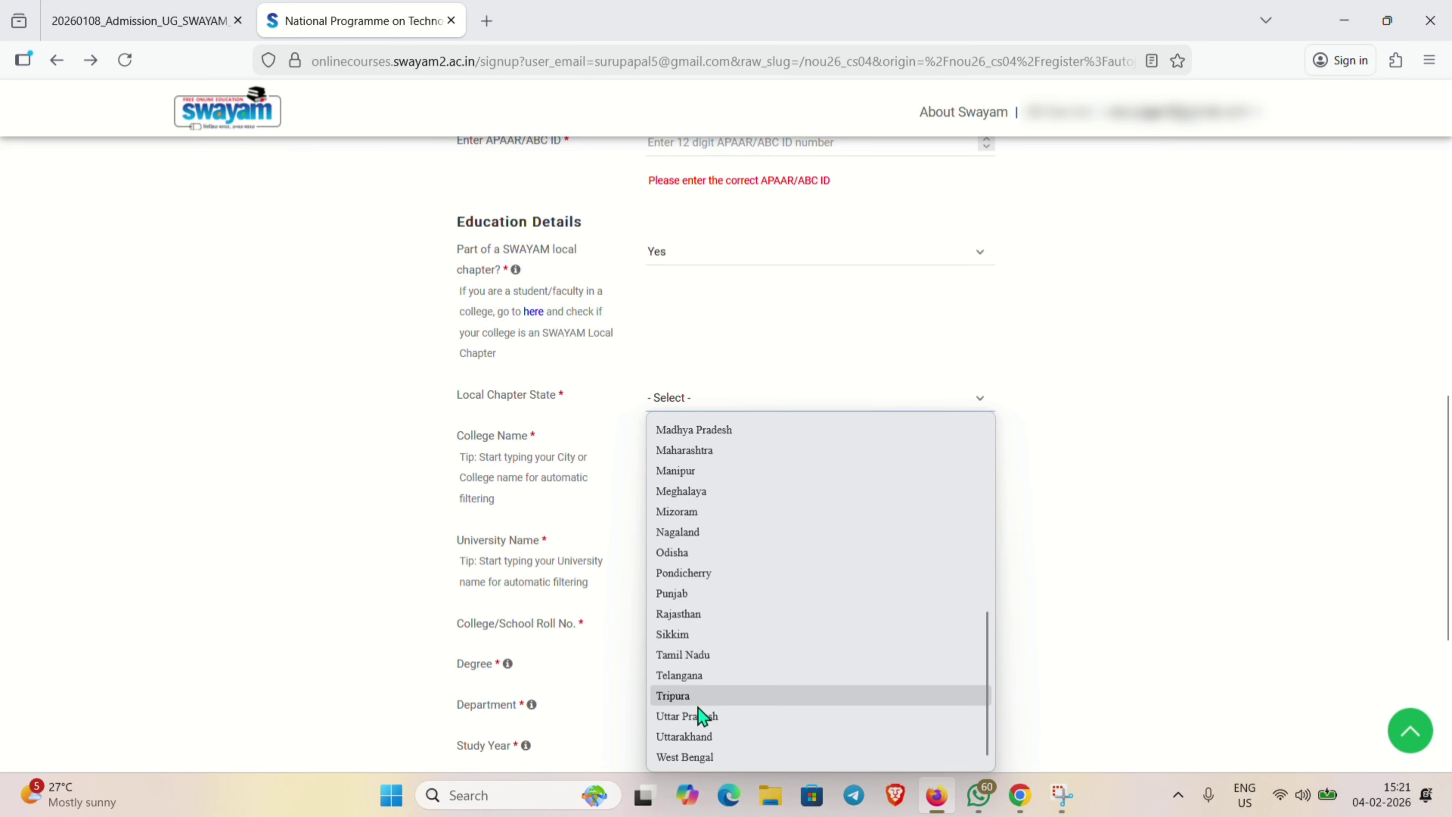
click(707, 759)
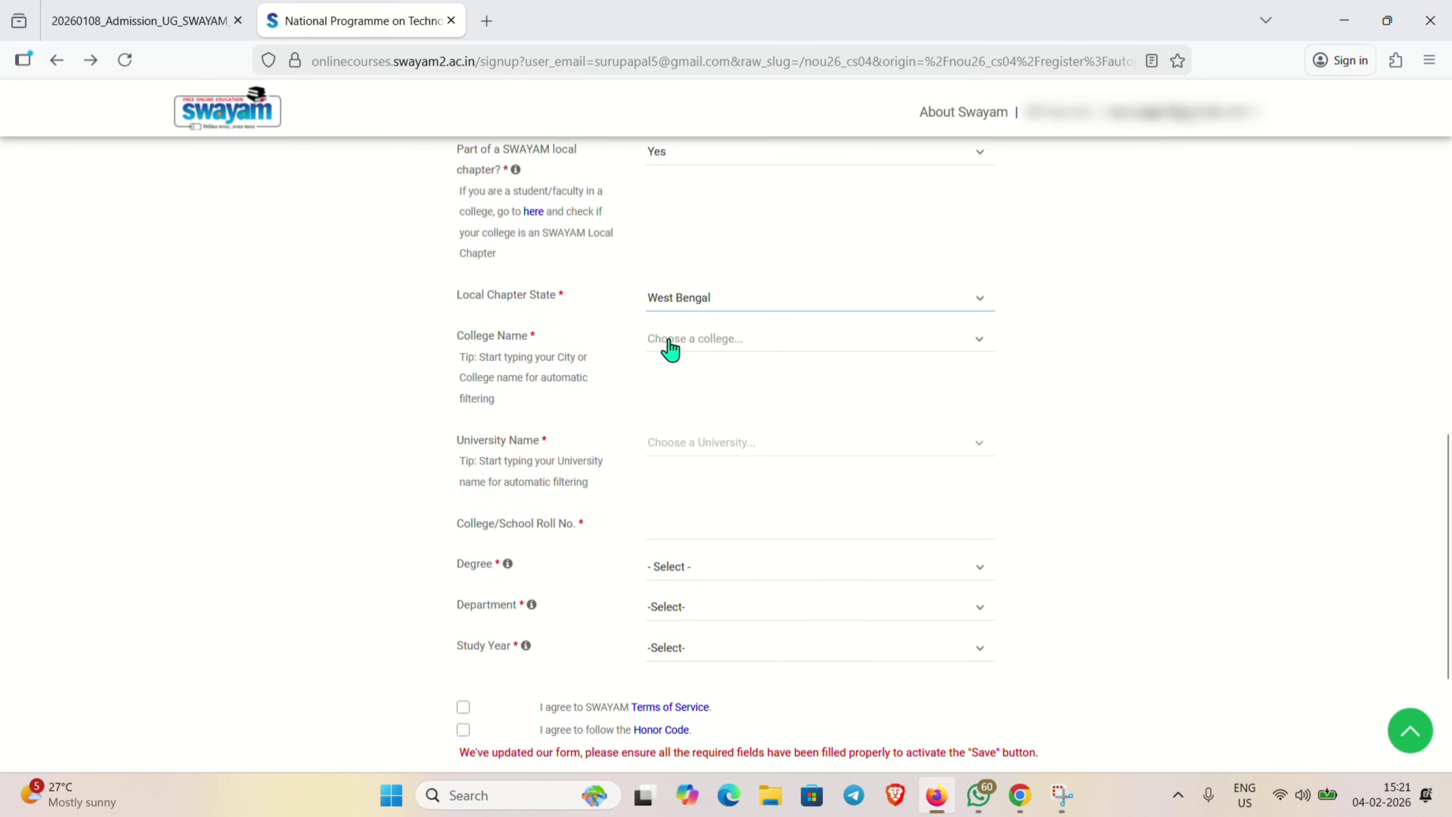
Filter the colleges by NETAJI and set the college name to NETAJI SUBHAS OPEN UNIVERSITY, SALTLAKE, WEST BENGAL.
click(693, 342)
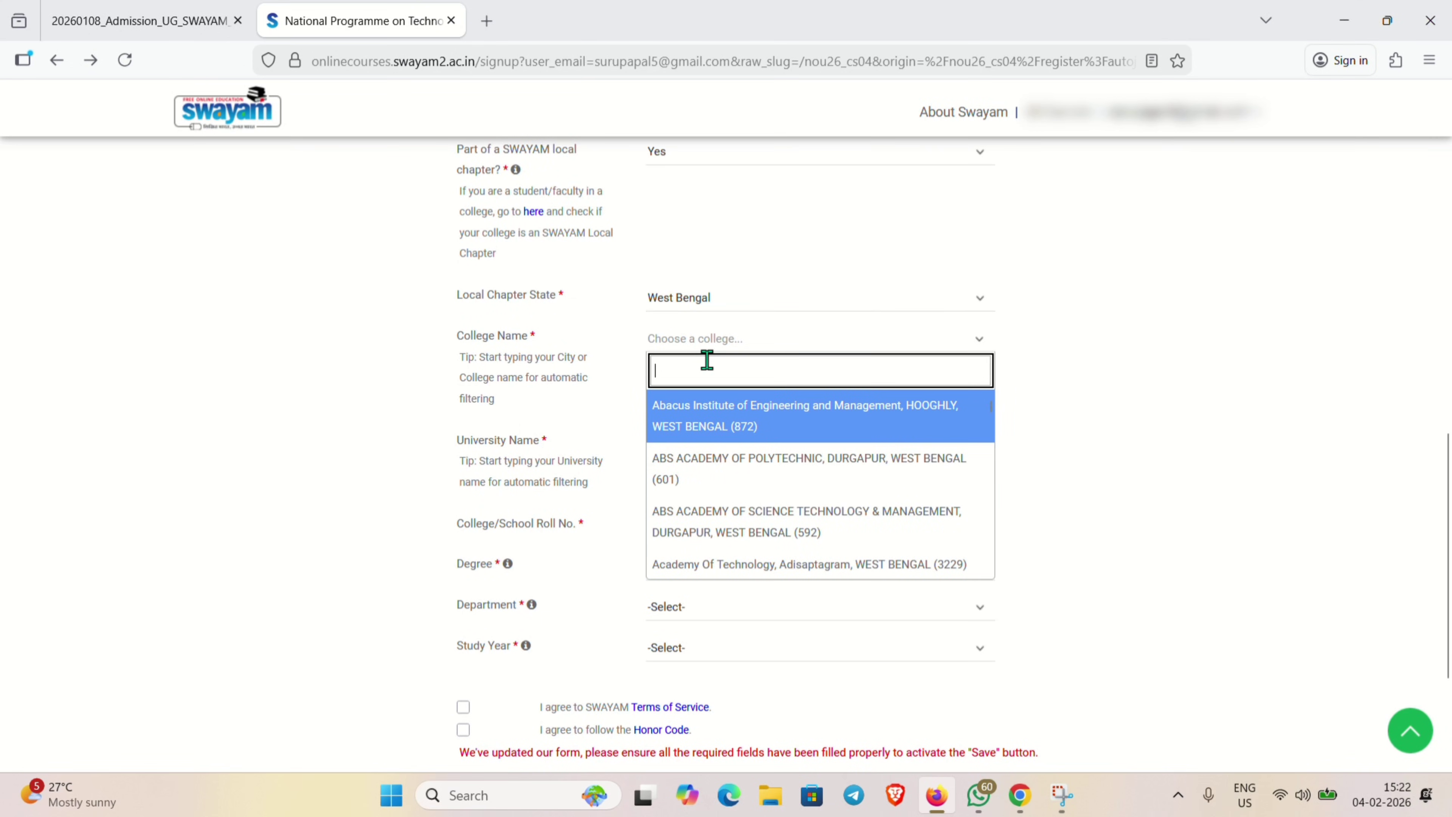
text(NE)
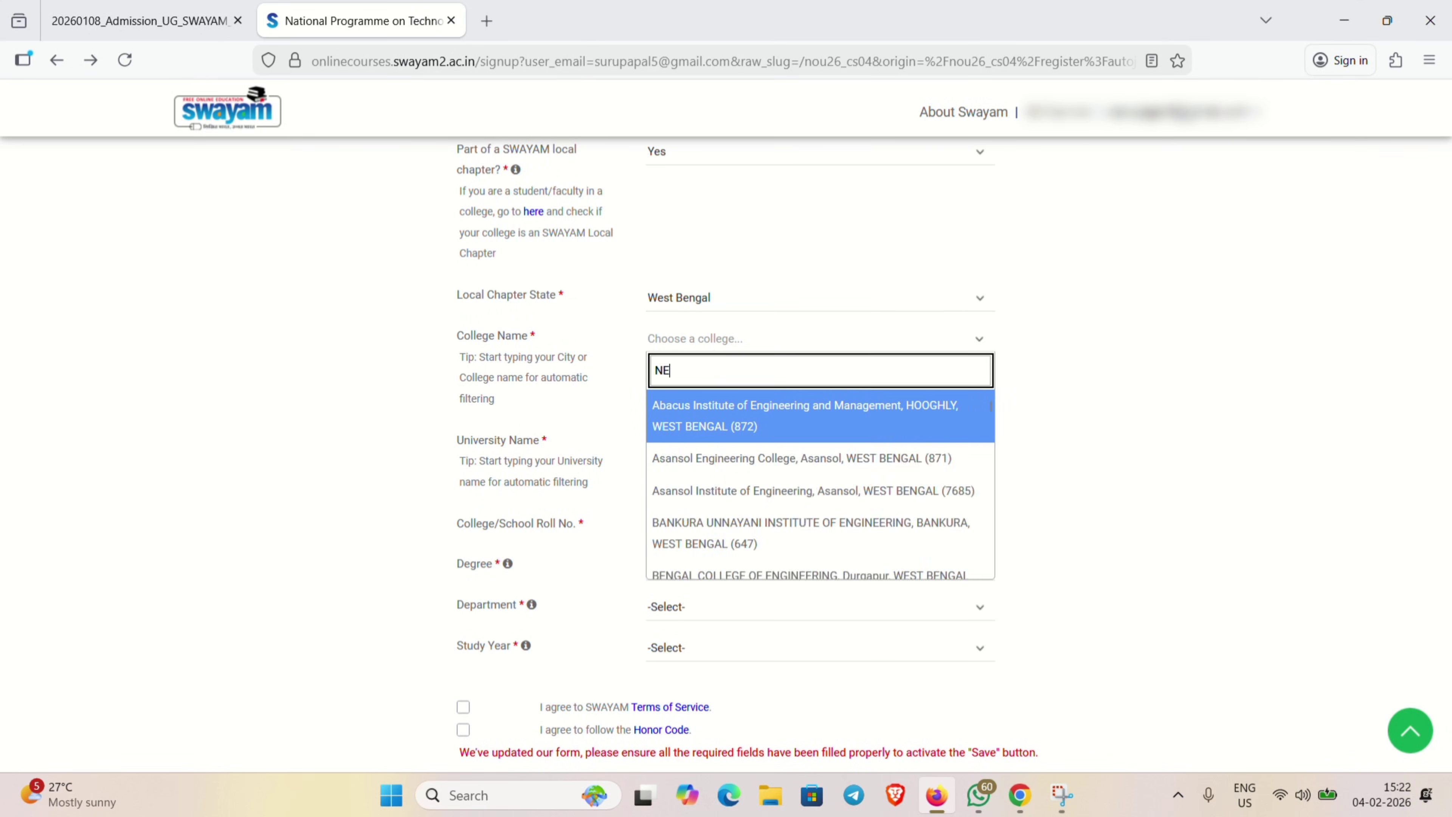
text(TAJI)
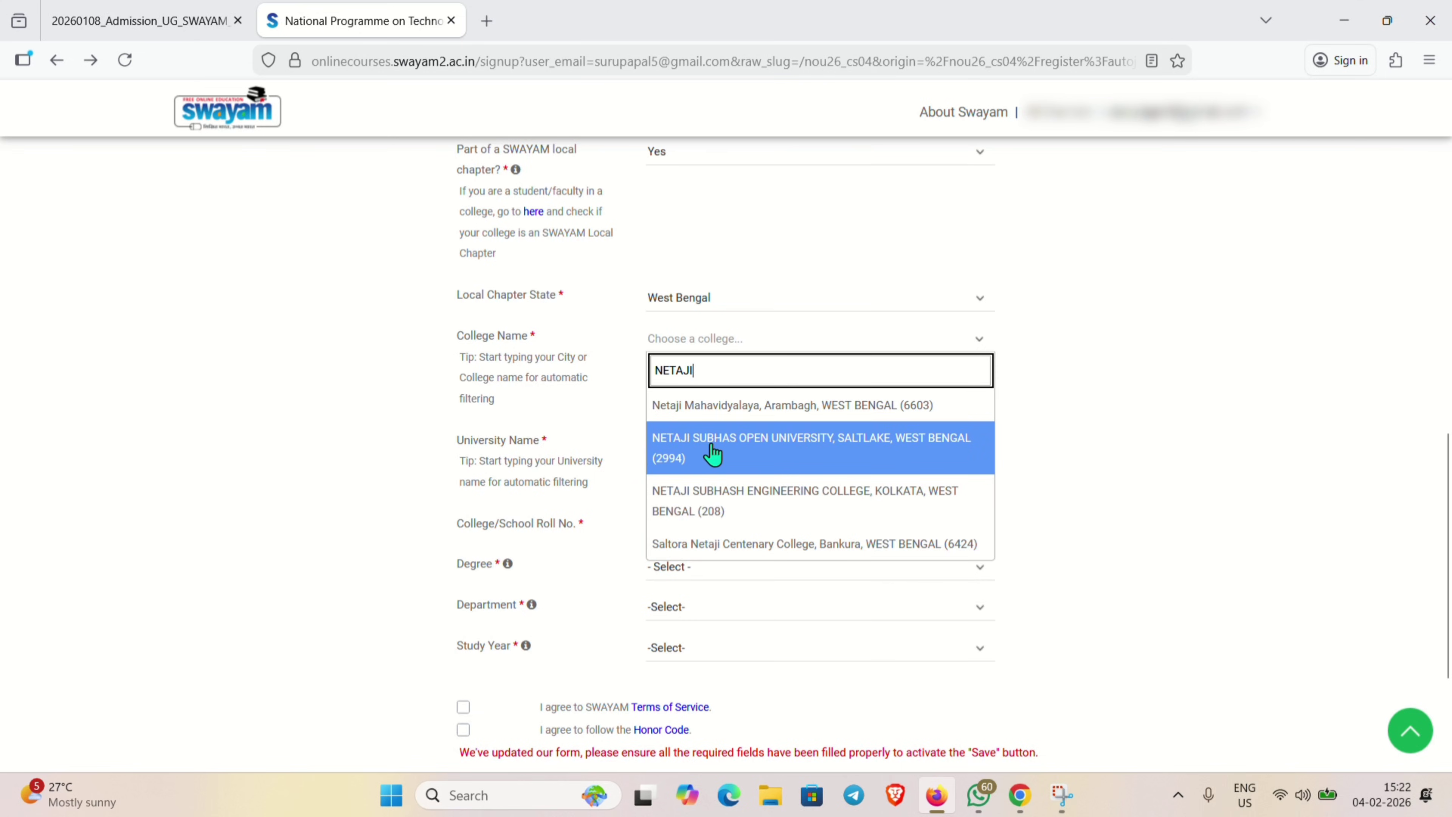
click(753, 453)
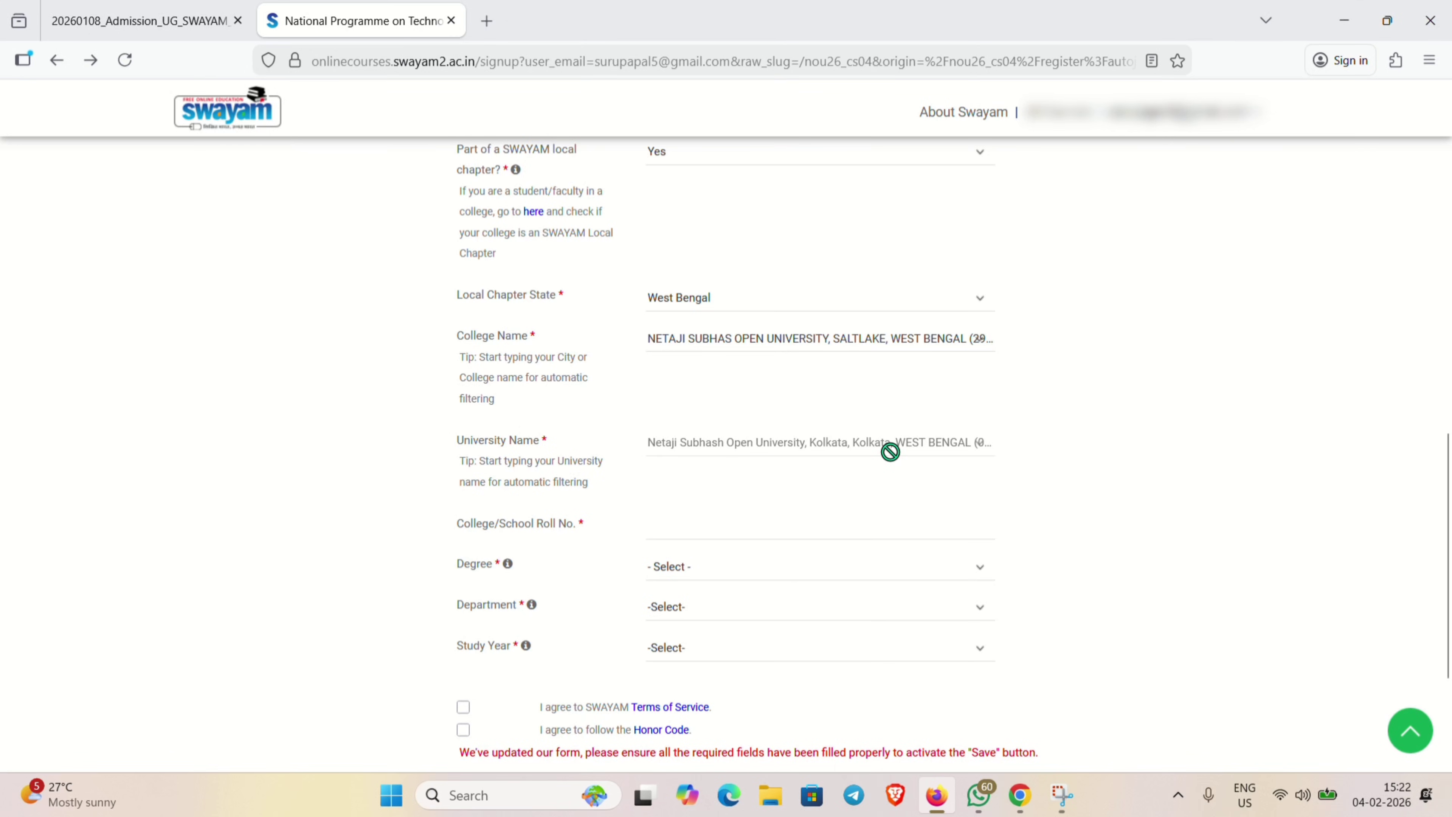
Activate the college roll number field without filling it and set the degree to Arts and Humanities.
scroll(771, 416, down, 2)
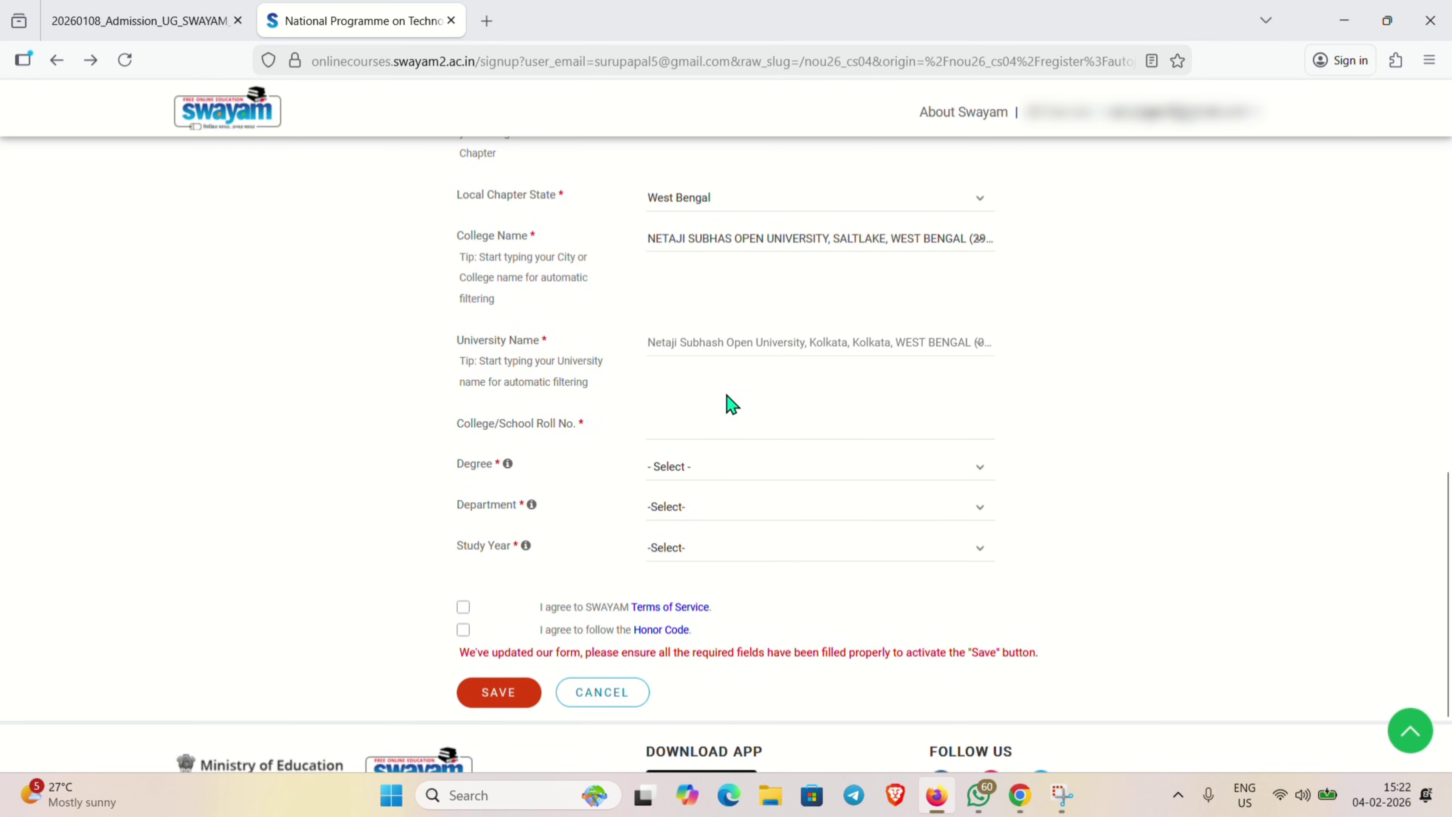
scroll(731, 405, down, 2)
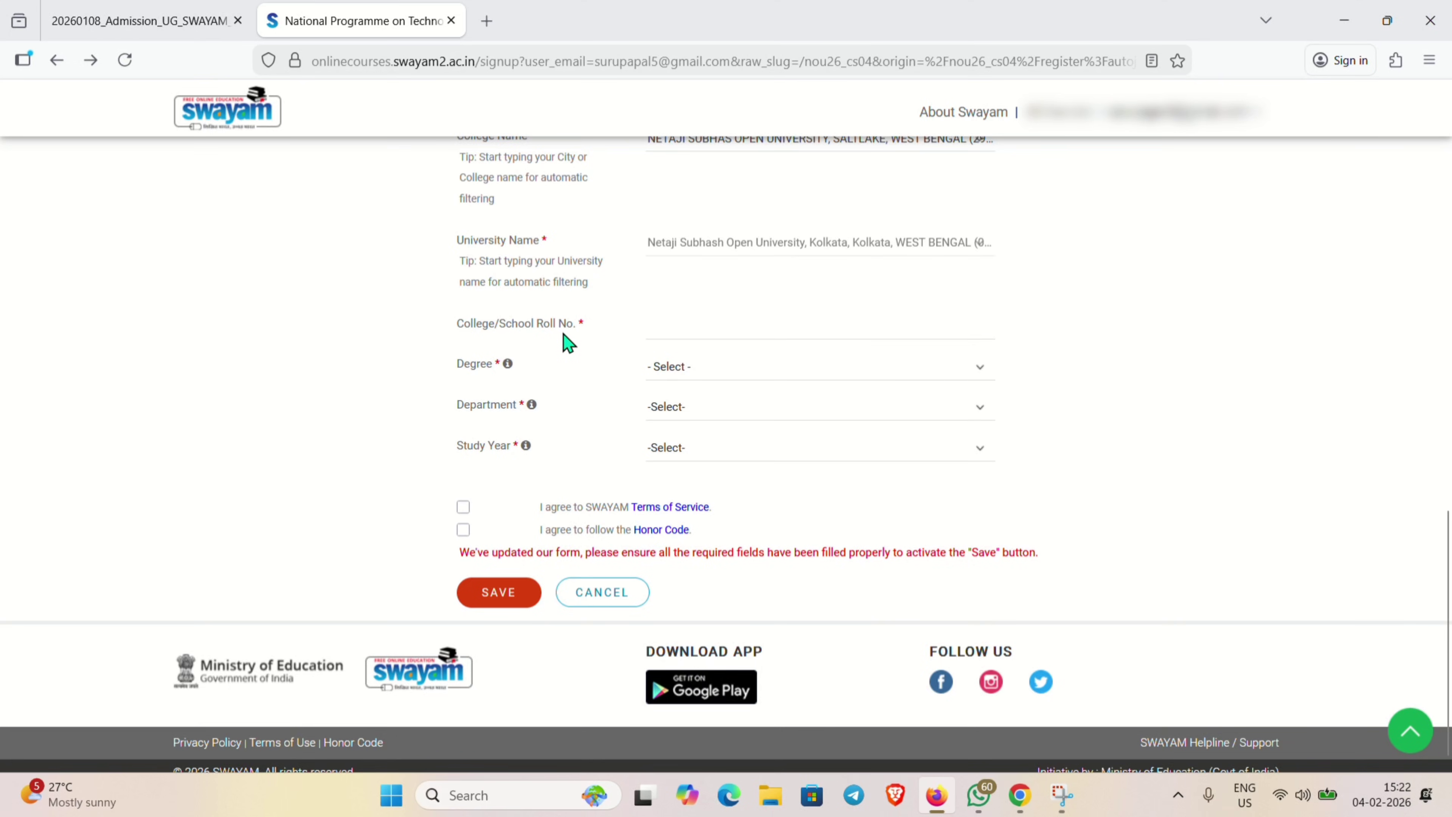
click(682, 330)
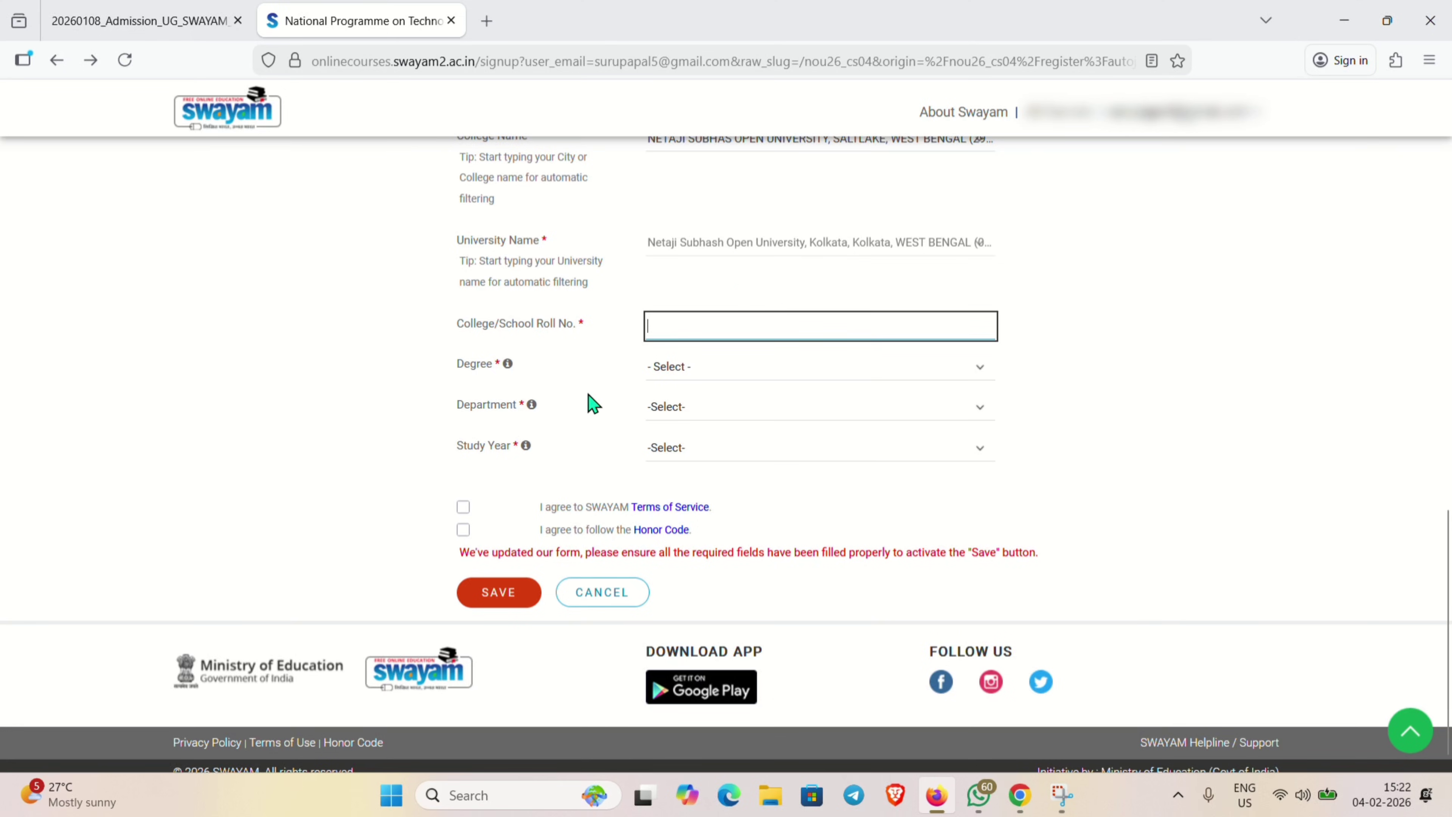
click(693, 367)
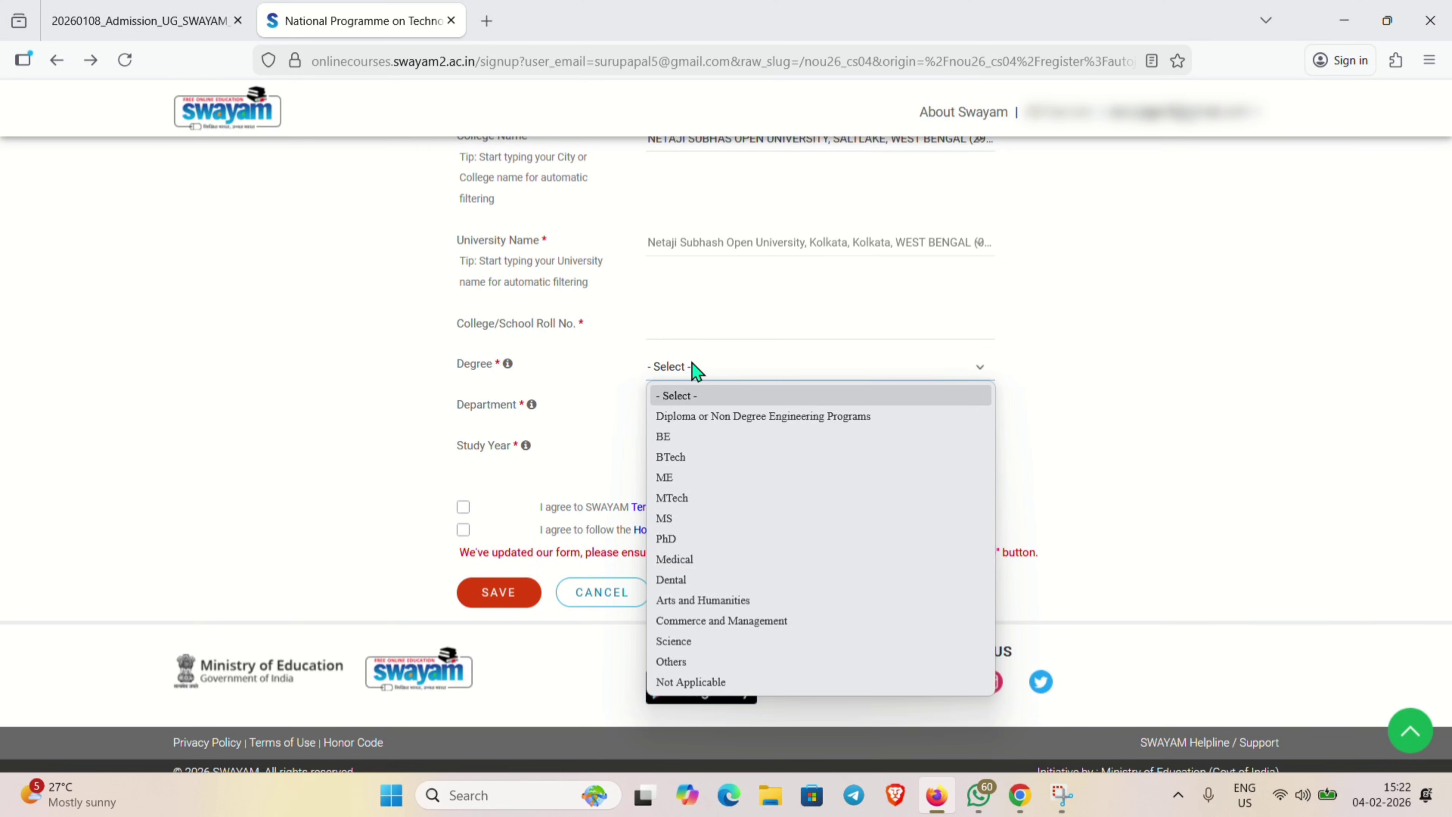
click(691, 364)
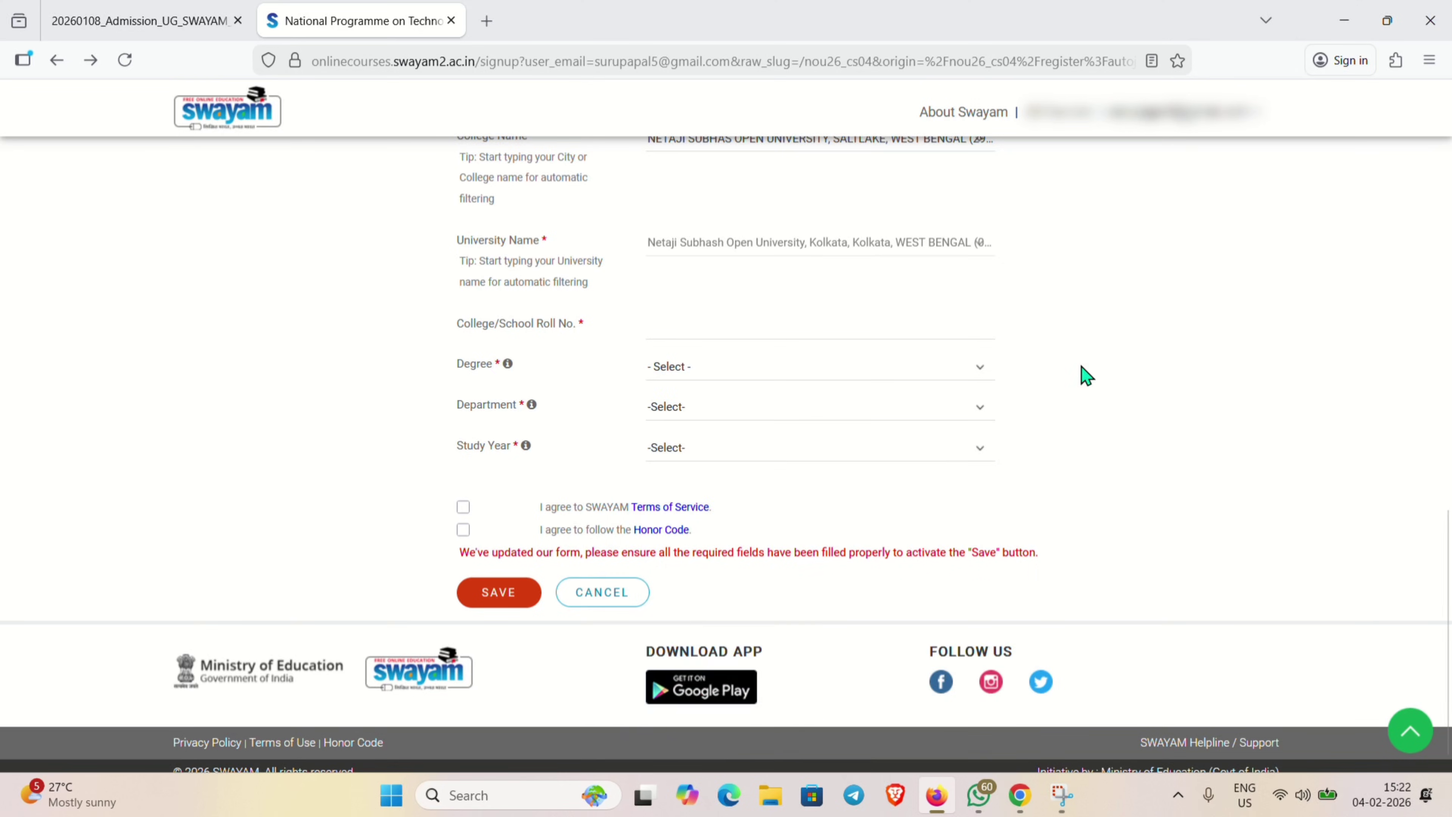
scroll(765, 359, down, 1)
click(720, 359)
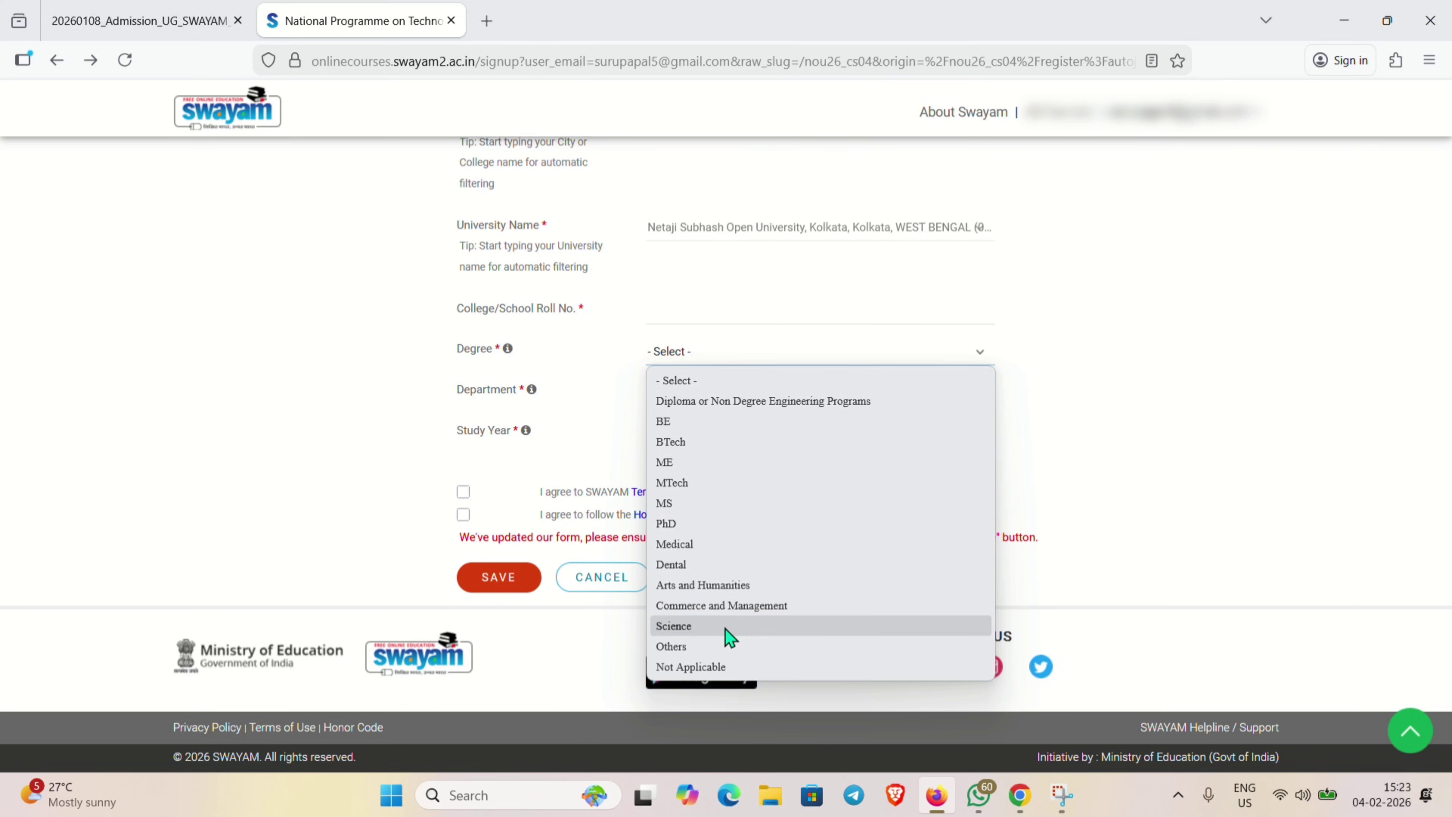
click(727, 586)
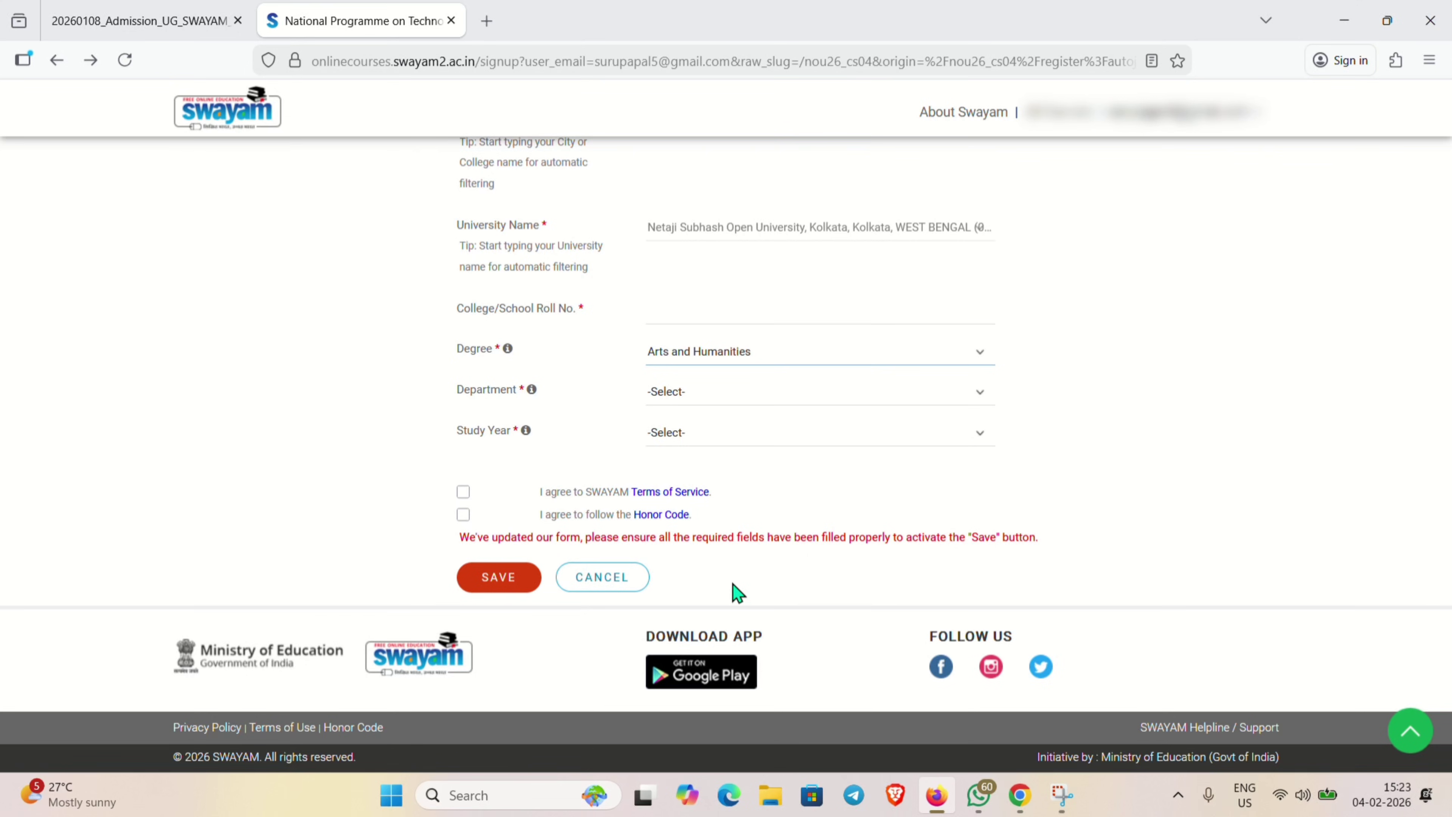
Set the department to Sociology and the study year to 1st Year.
click(663, 395)
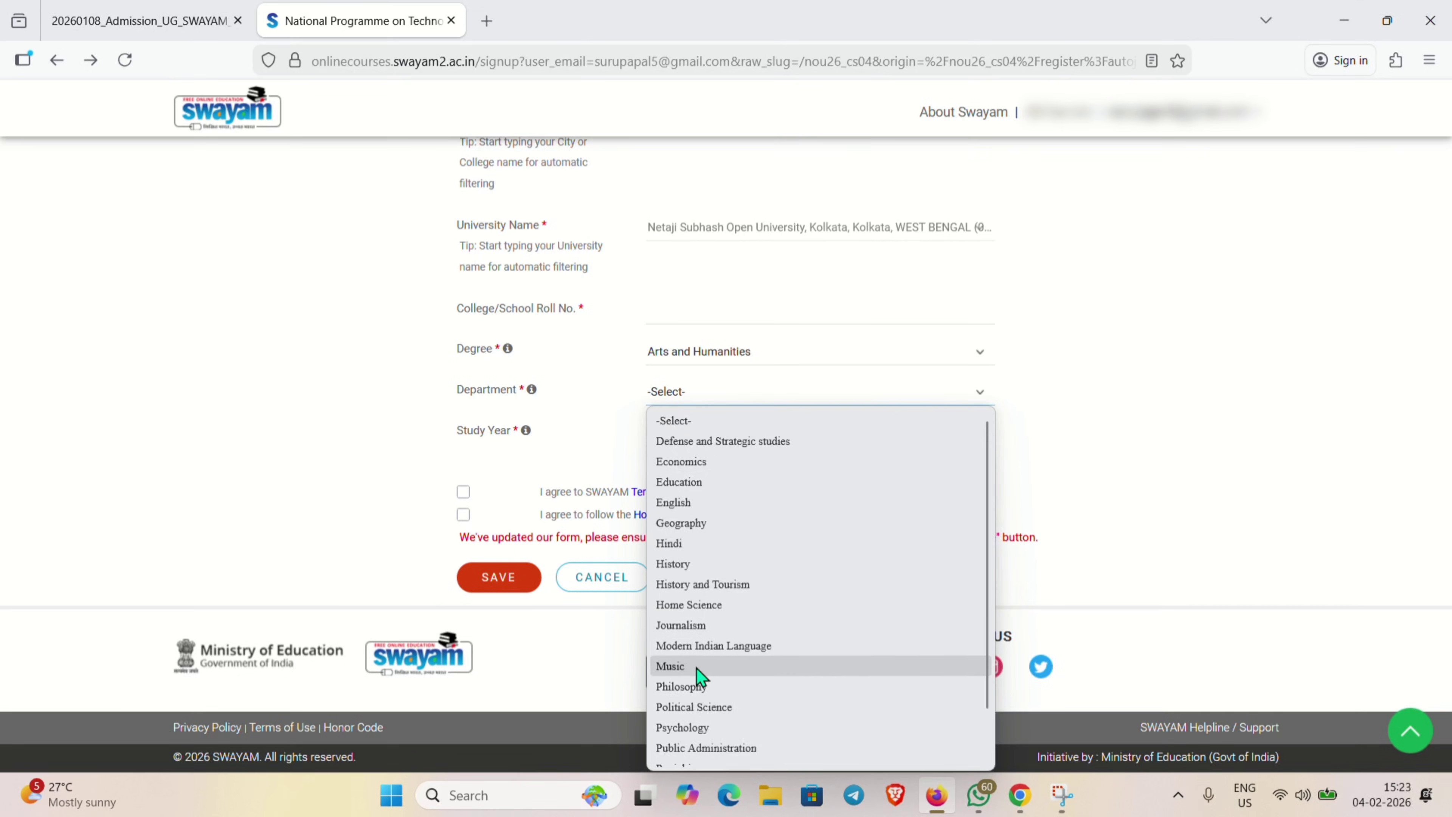
scroll(686, 686, down, 2)
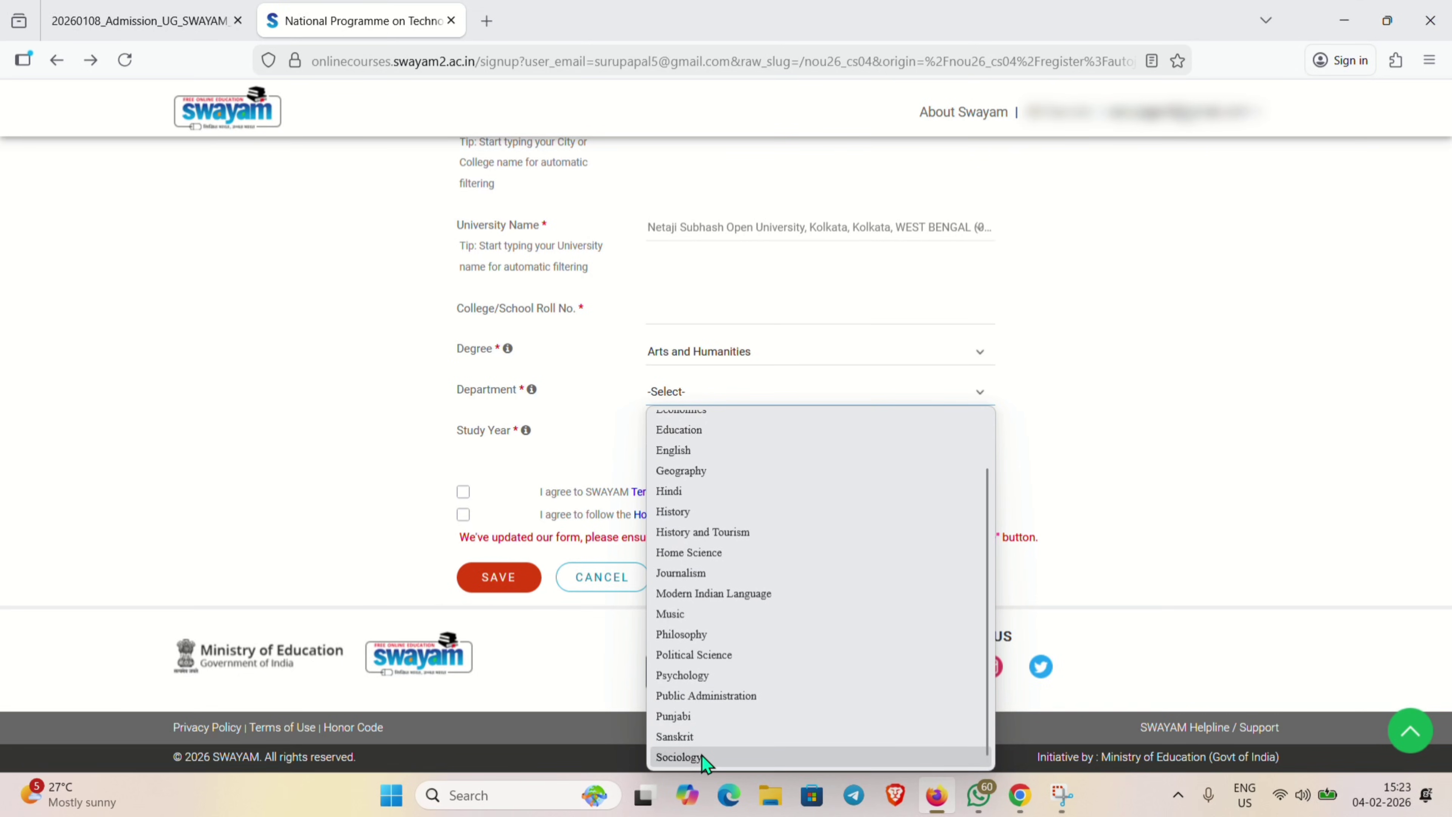
click(679, 756)
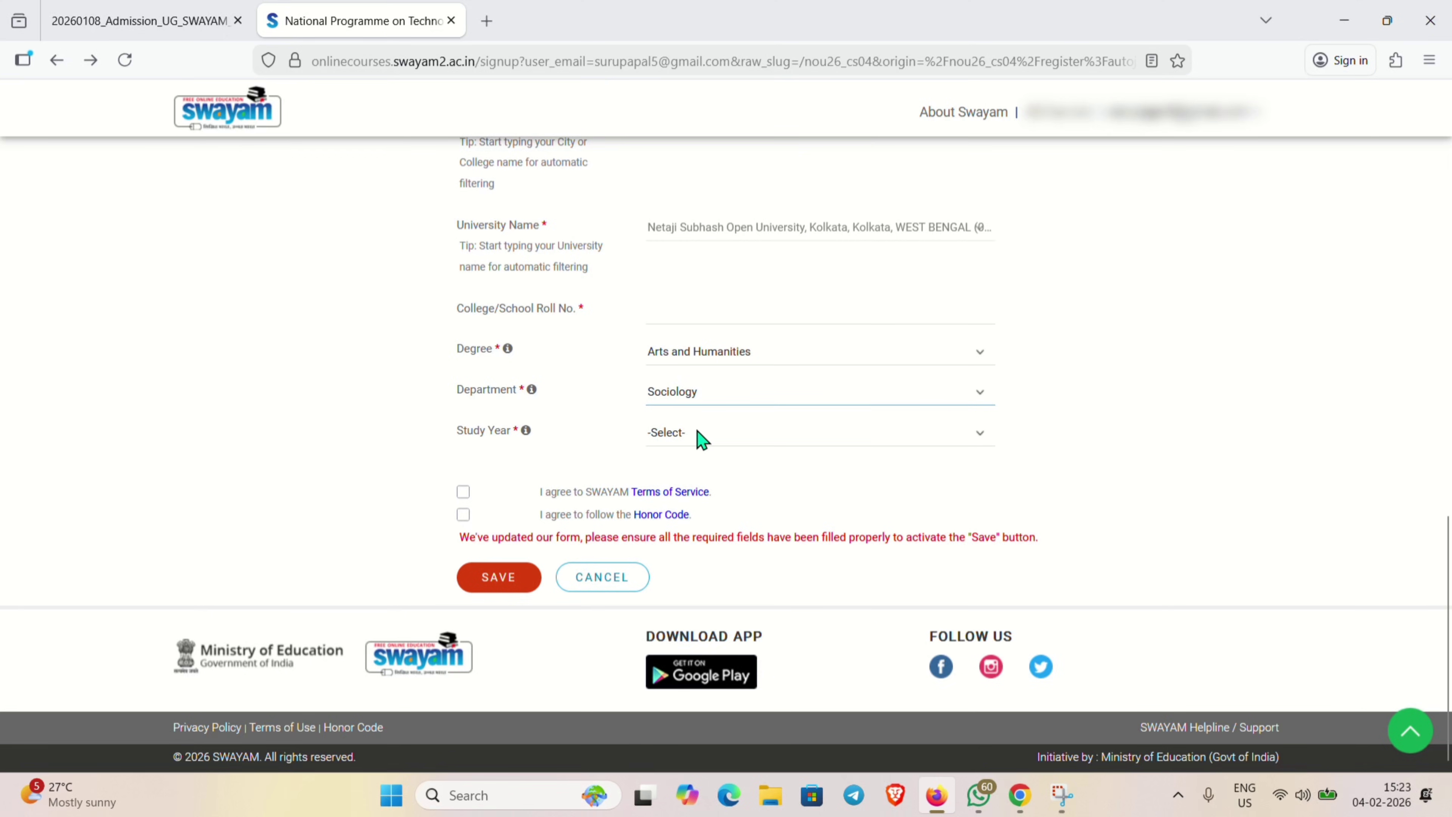
click(672, 440)
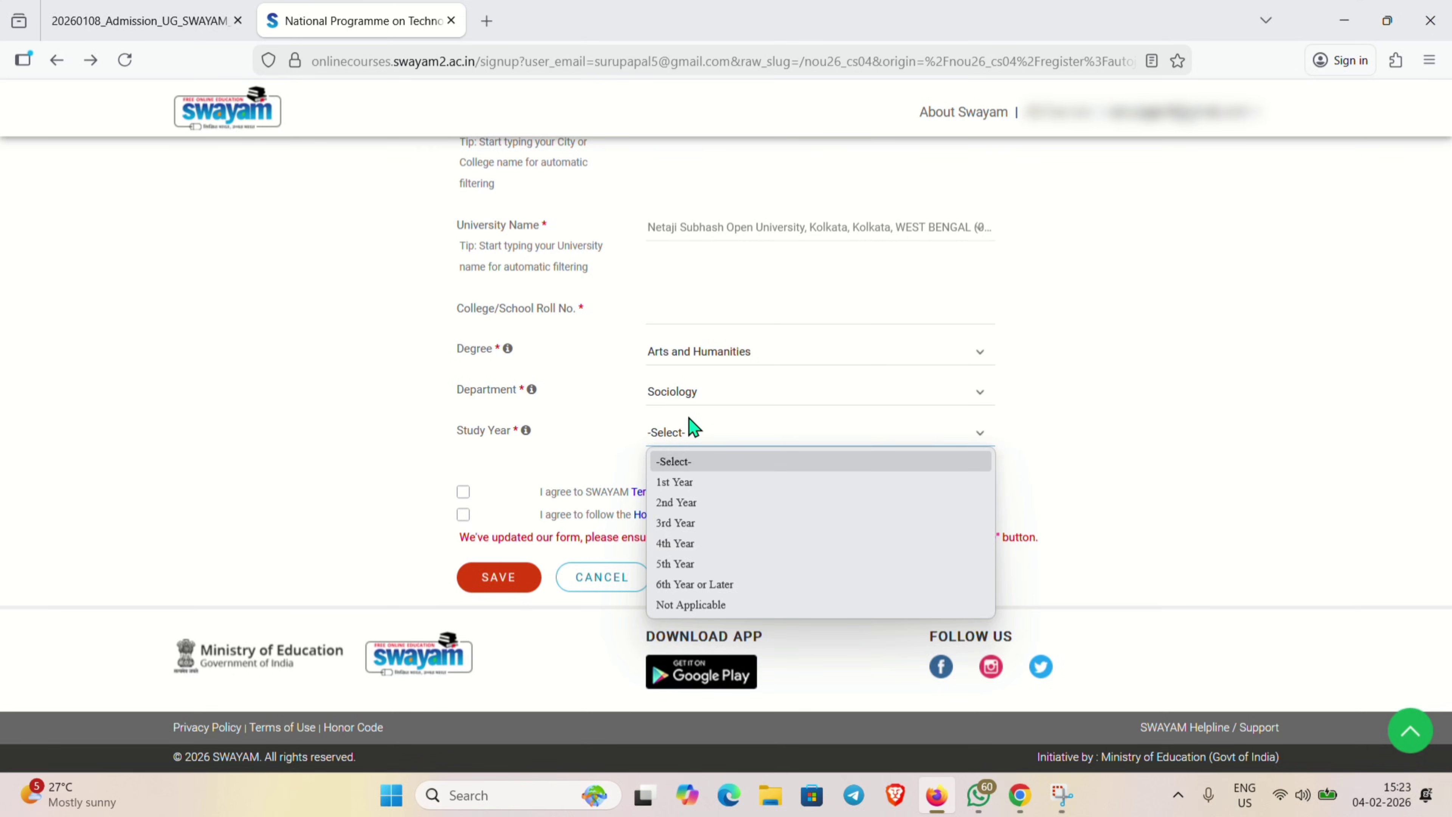
click(675, 482)
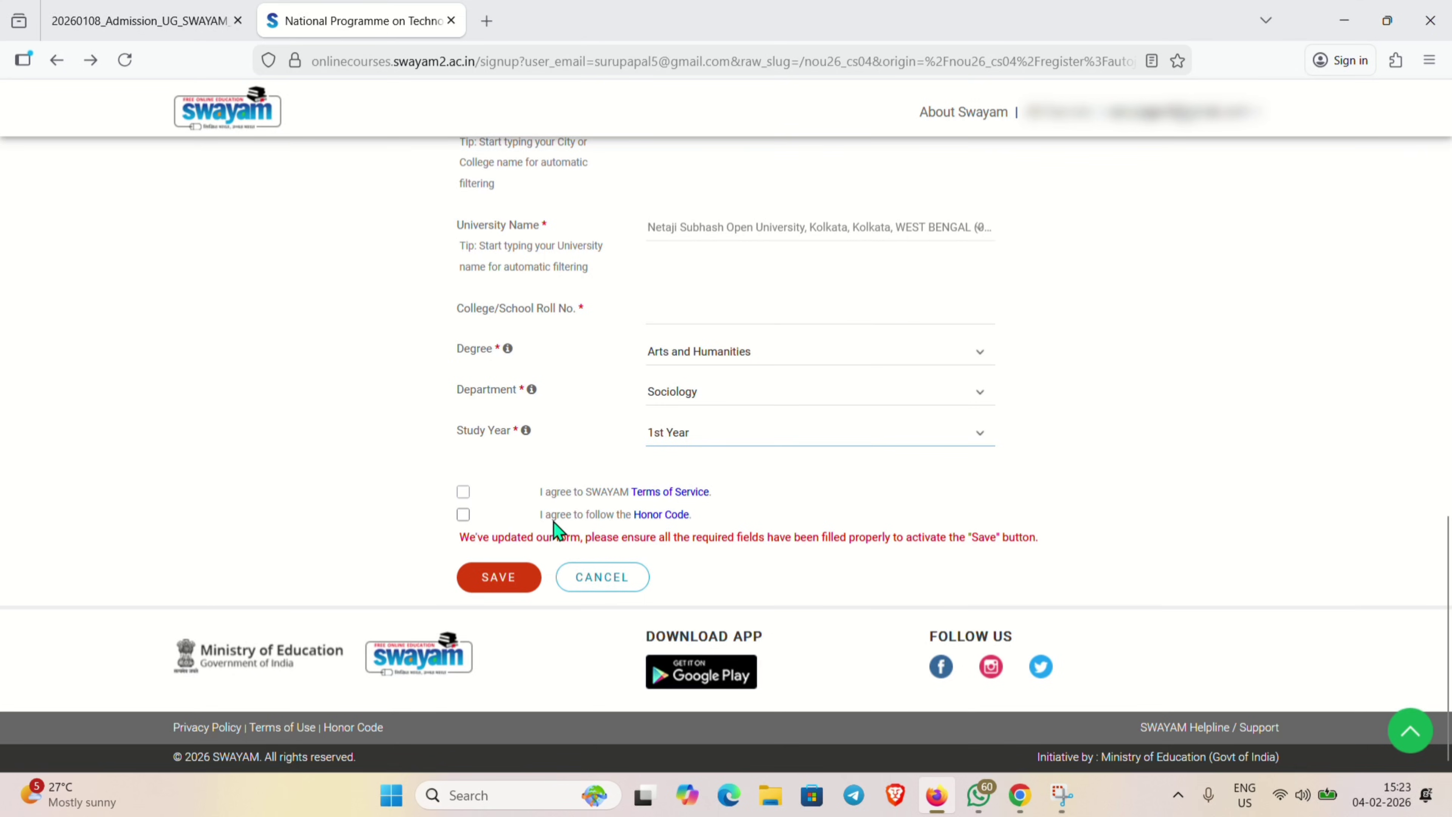
Agree to the SWAYAM Terms of Service and the Honor Code, and save the profile.
click(464, 492)
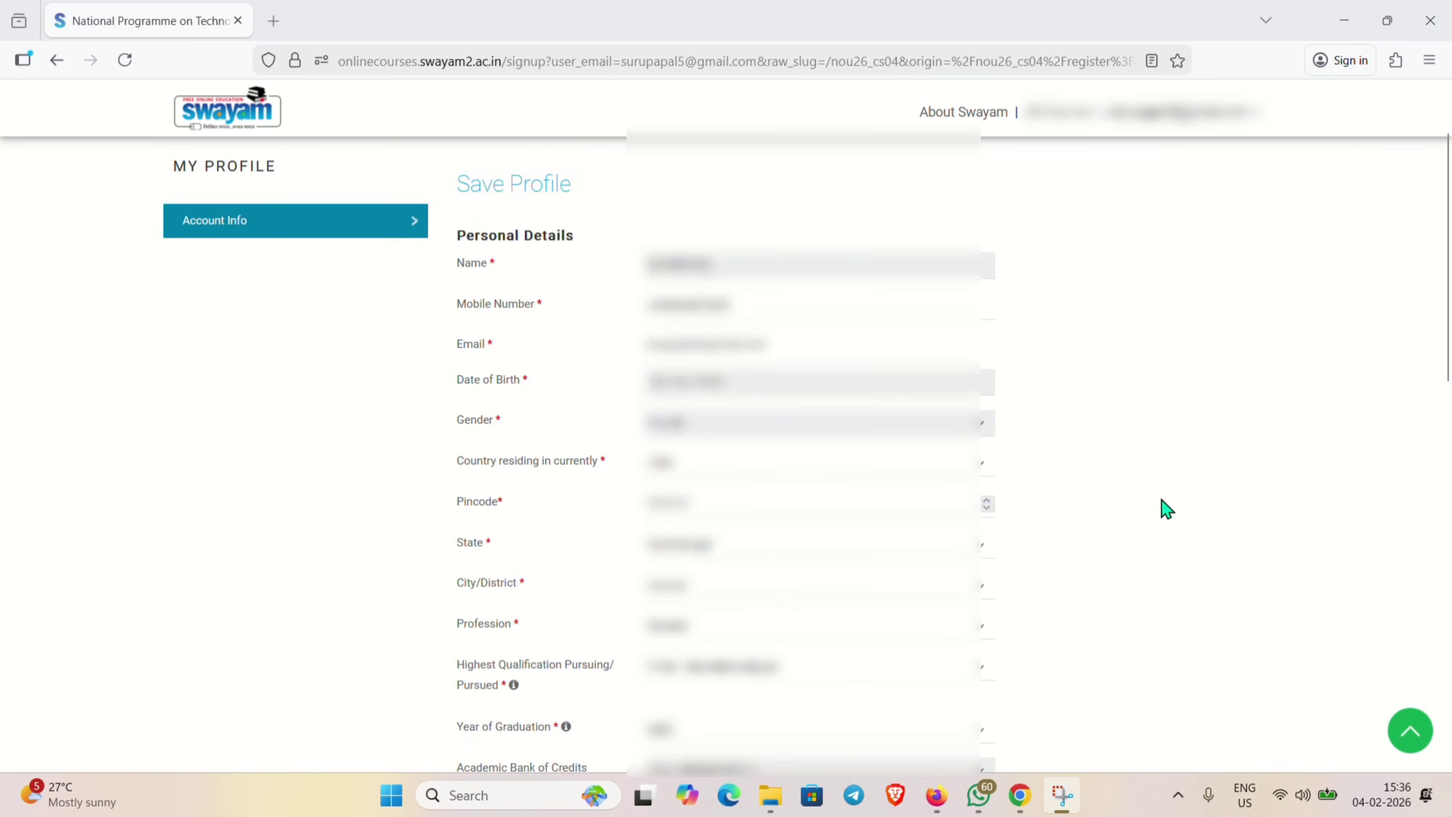
scroll(1166, 508, down, 8)
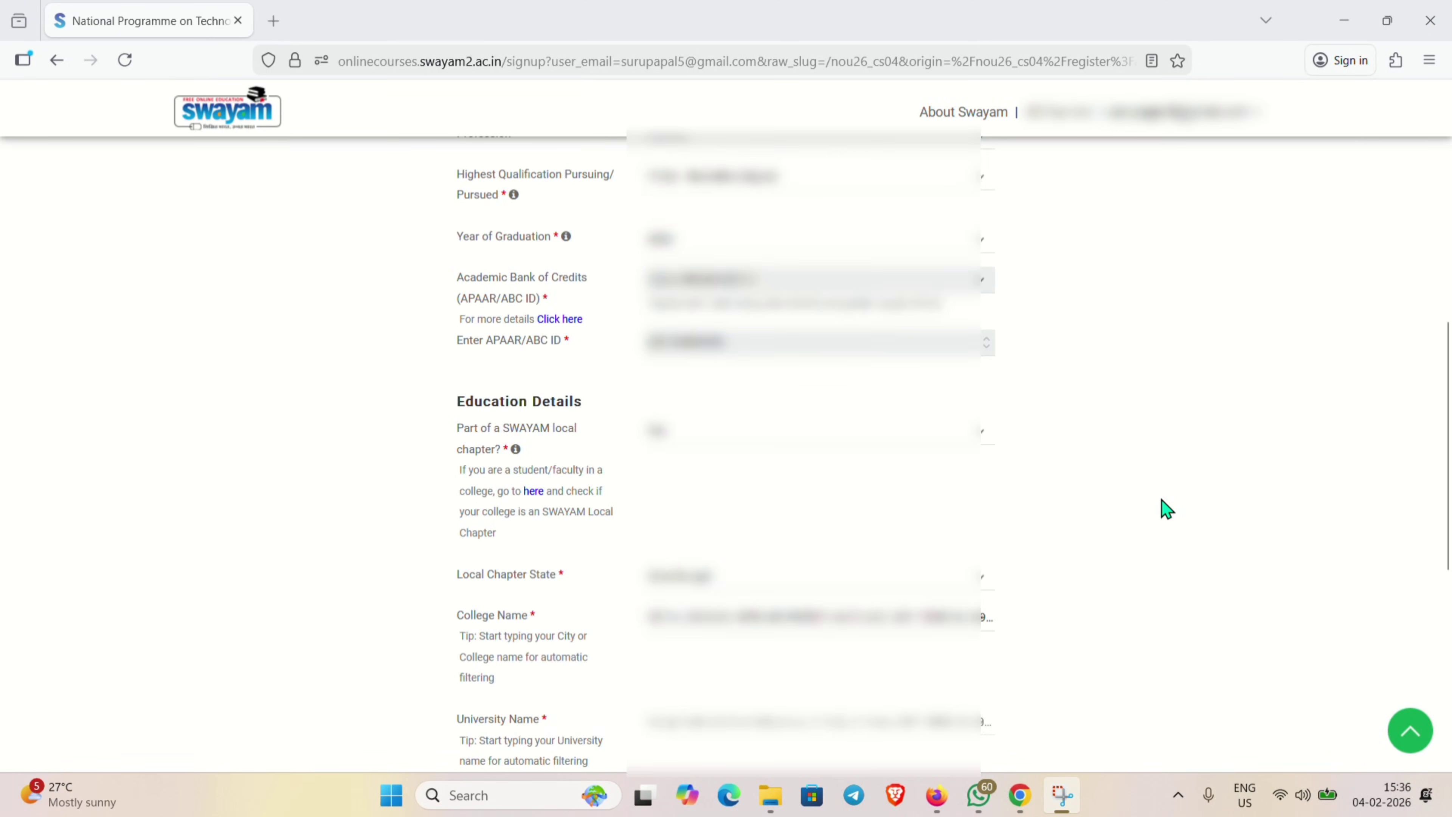
scroll(1162, 500, down, 7)
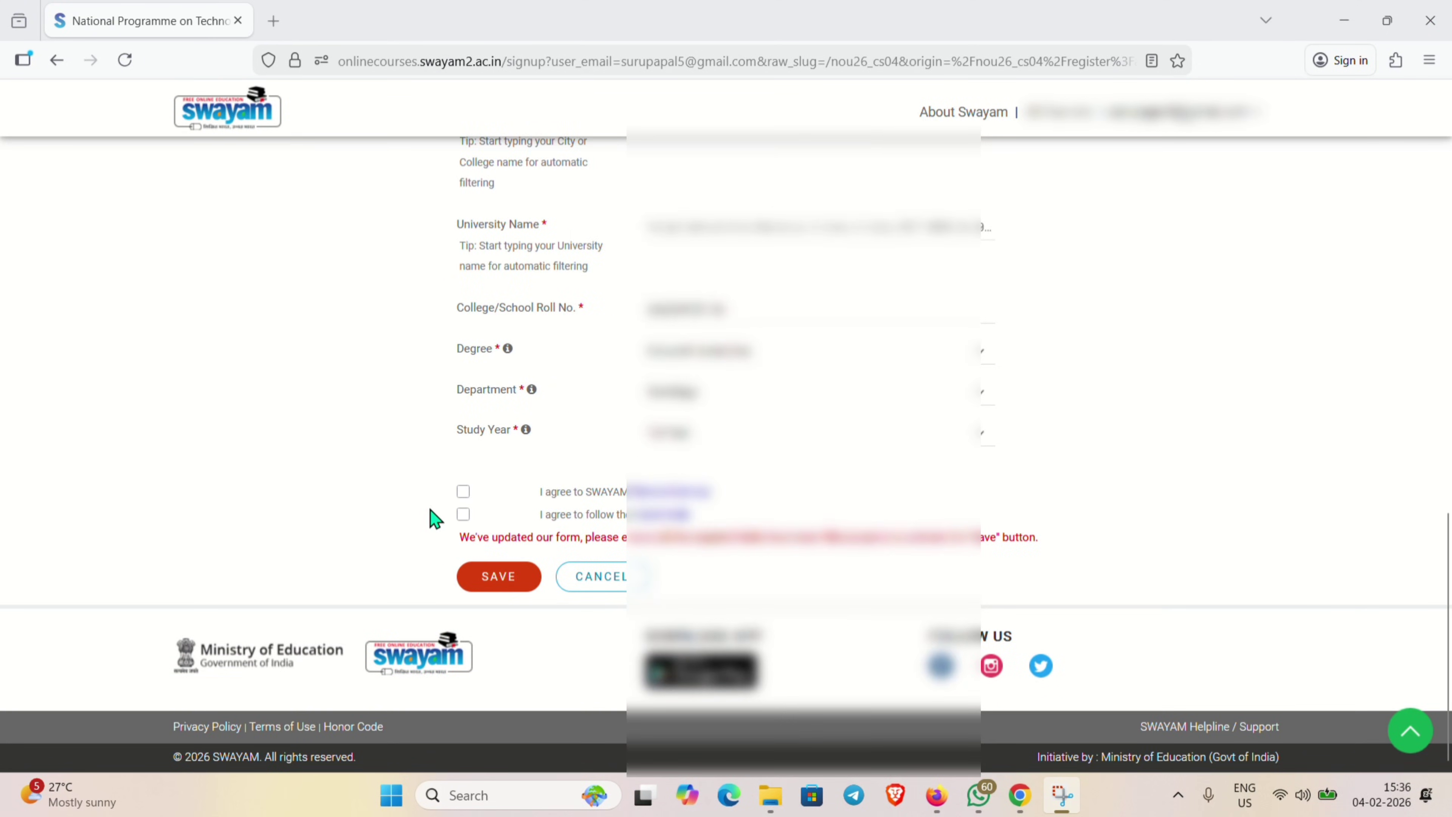
click(463, 491)
click(464, 515)
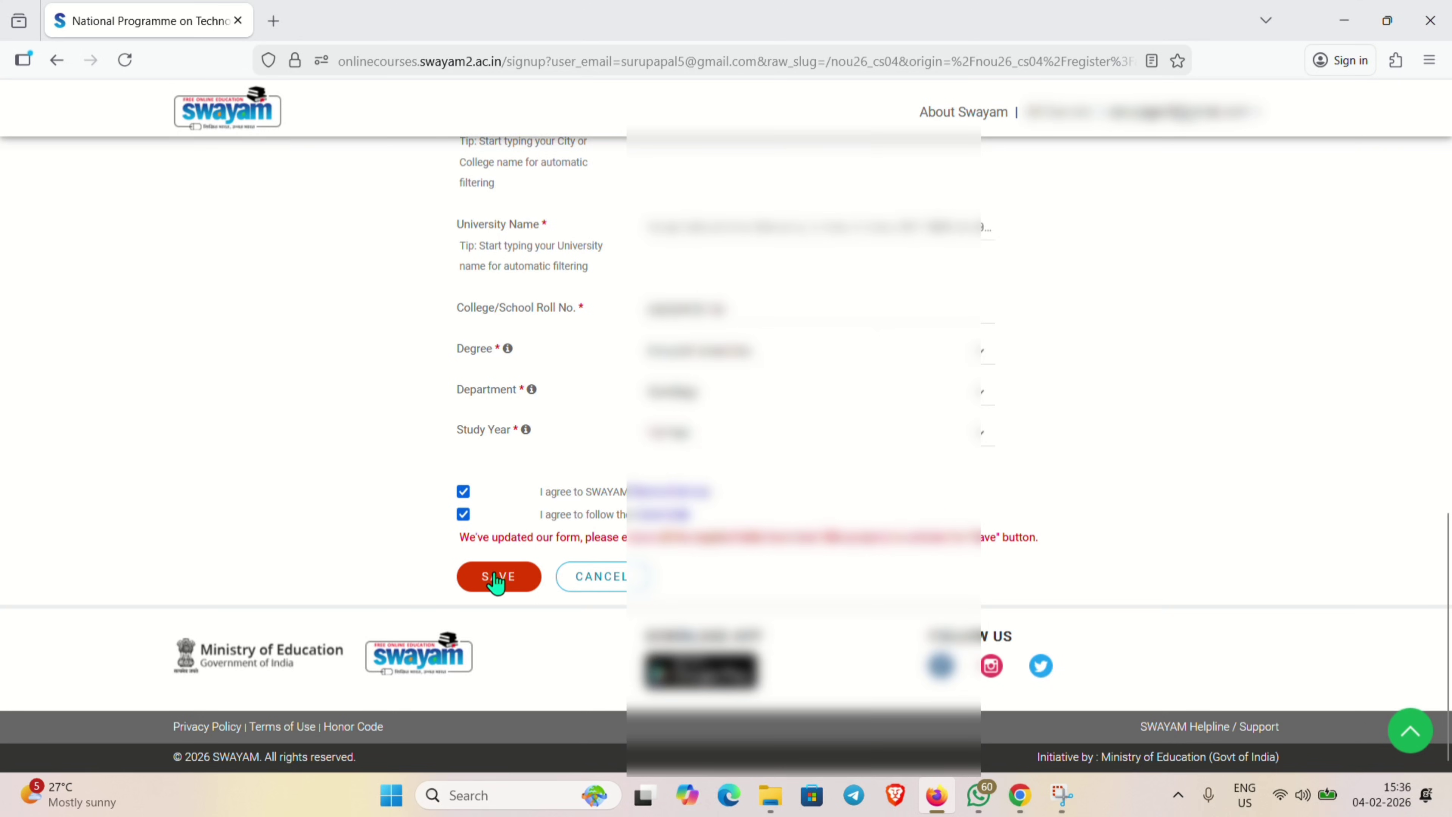
click(496, 579)
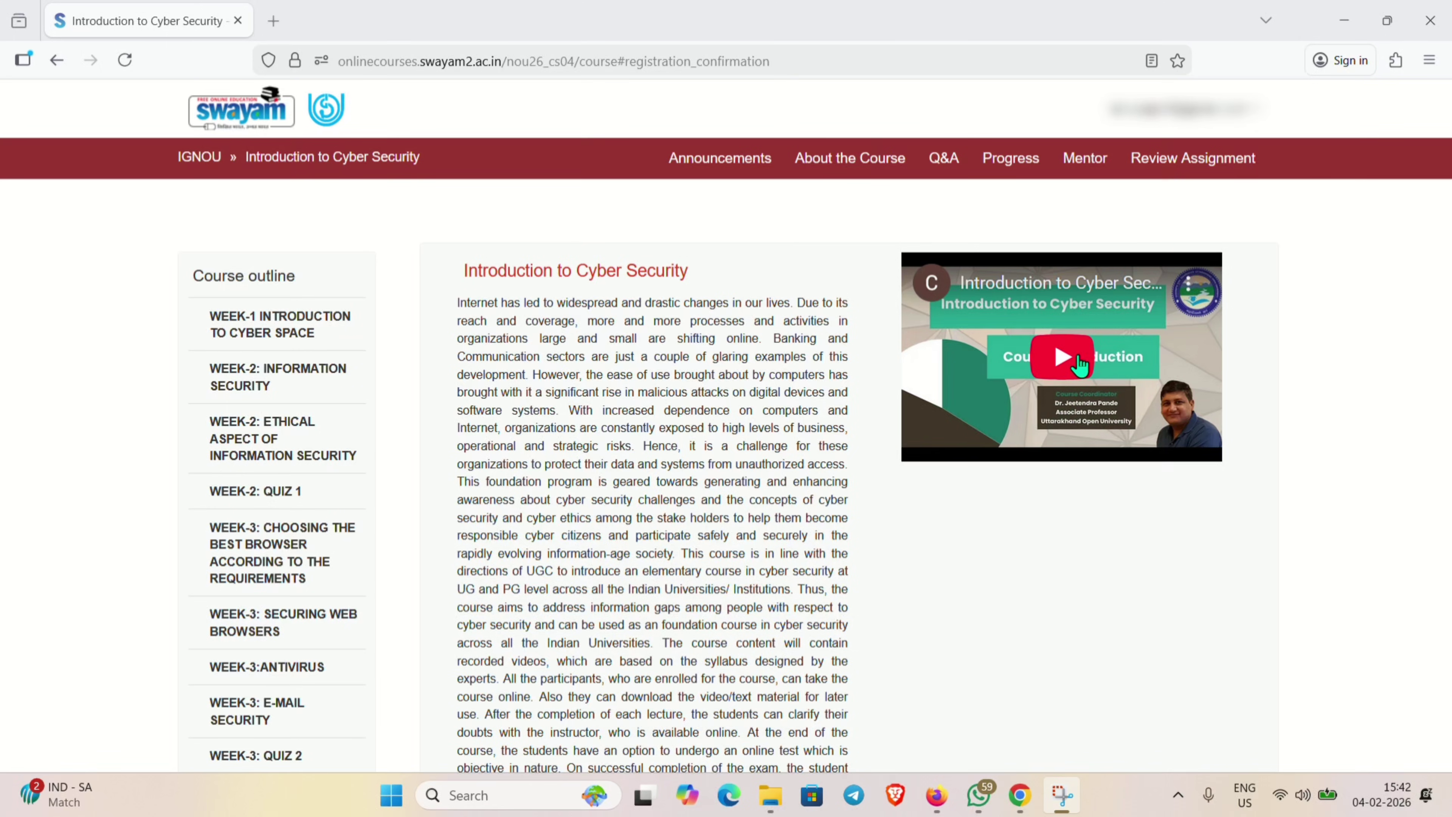
Review the Introduction to Cyber Security course page, including its description, weekly layout, references and certificate criteria.
scroll(768, 571, down, 15)
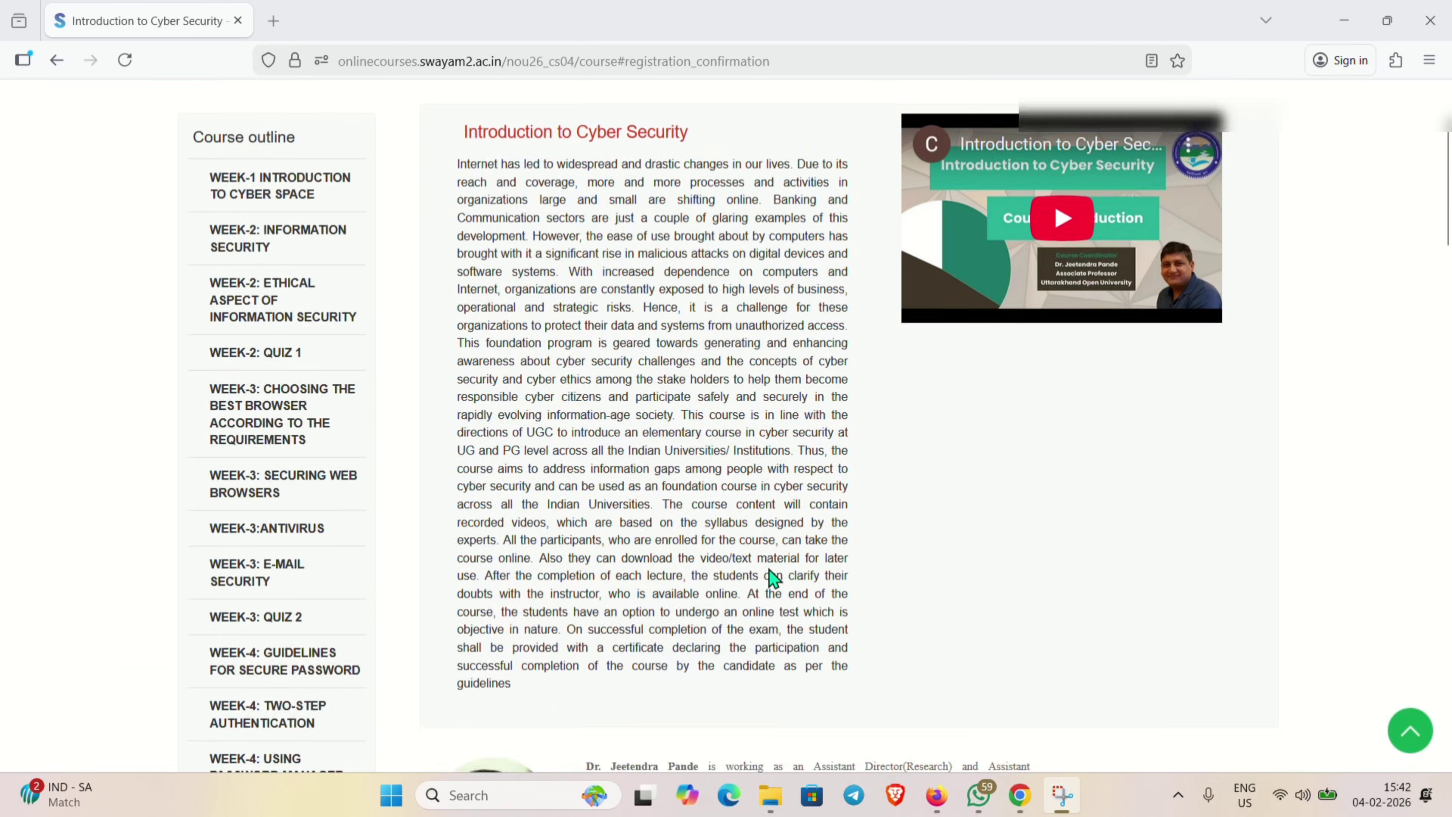
scroll(469, 315, down, 3)
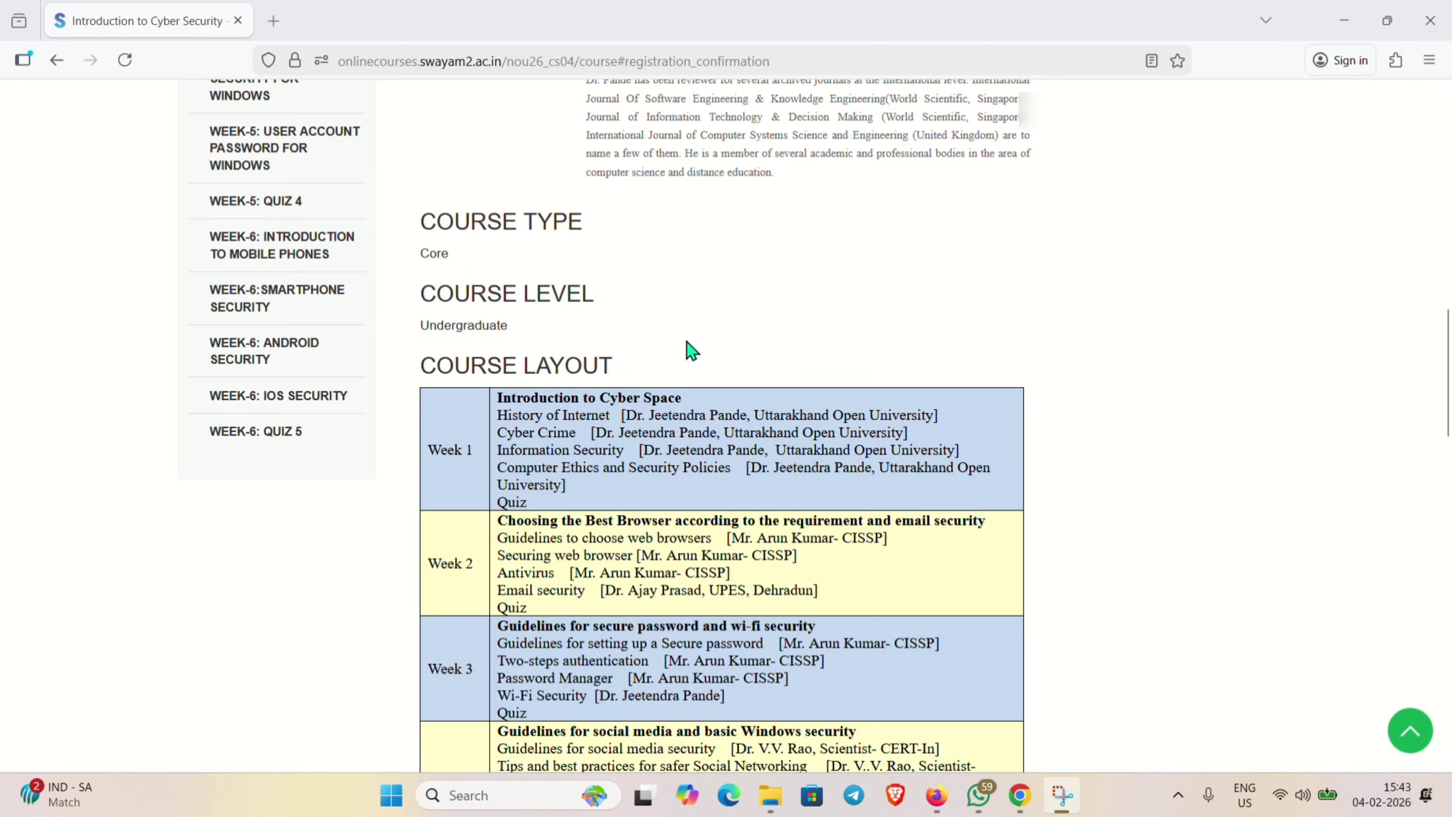
scroll(687, 344, down, 5)
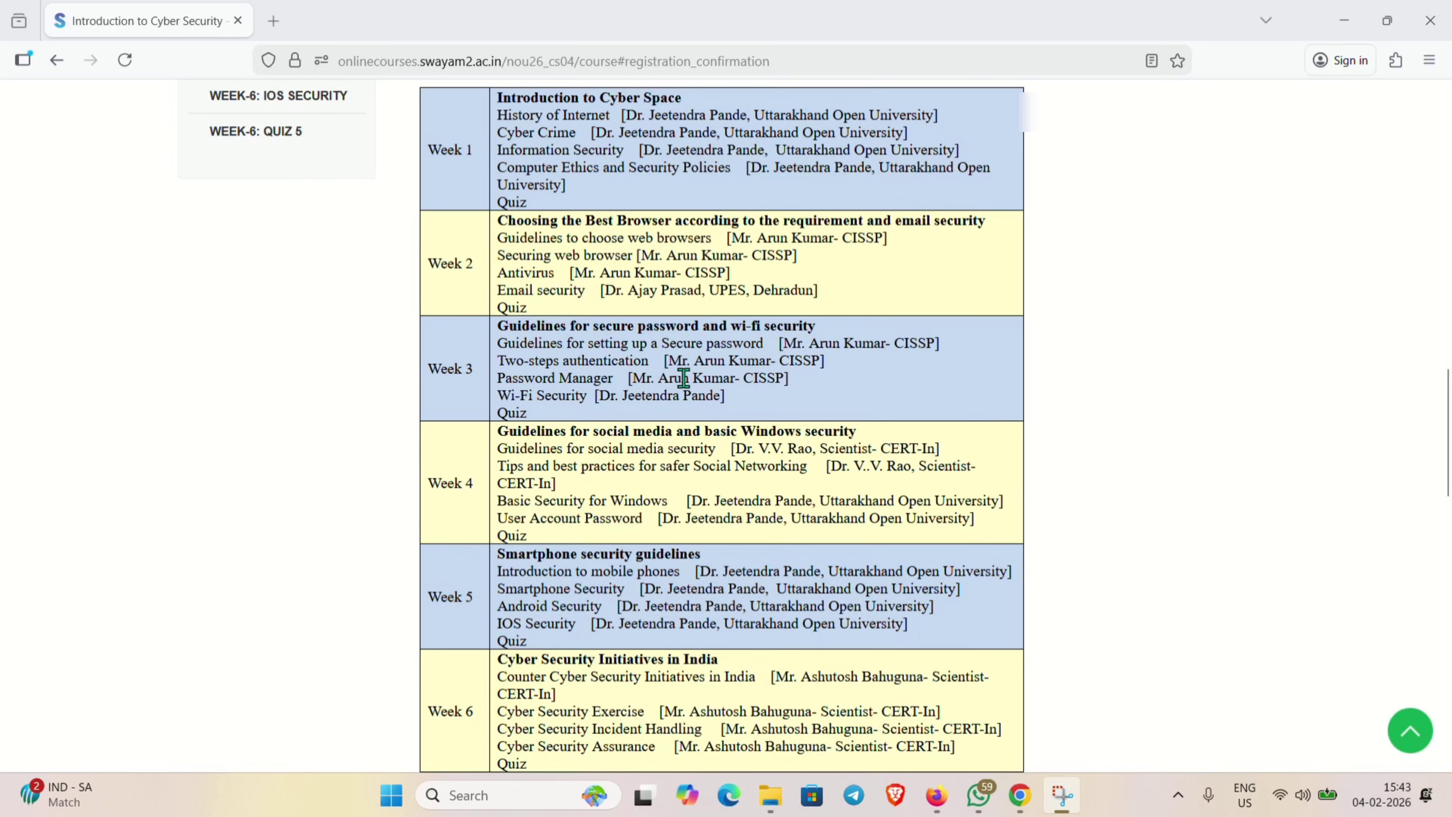
scroll(684, 377, down, 15)
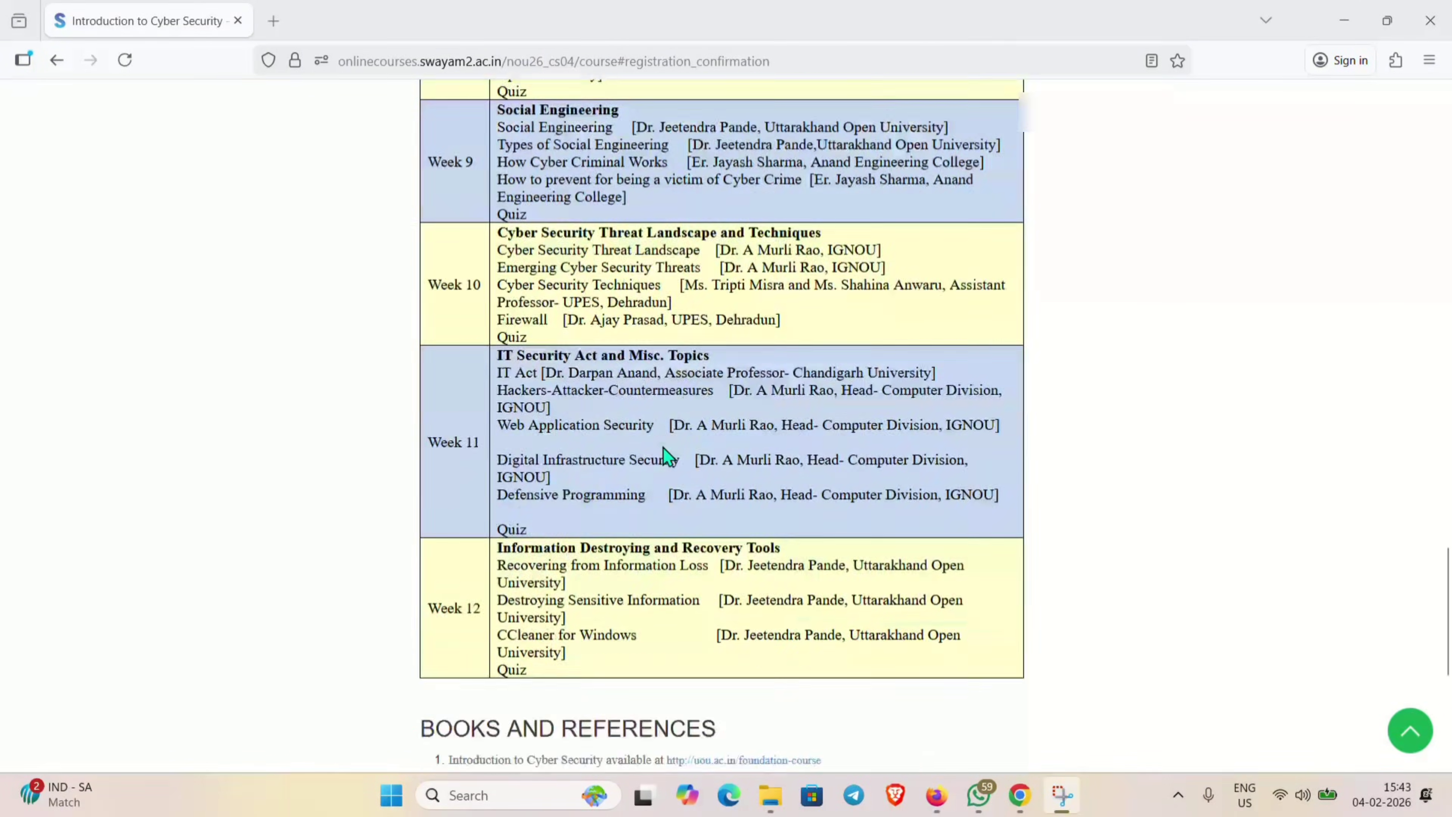
scroll(662, 447, down, 7)
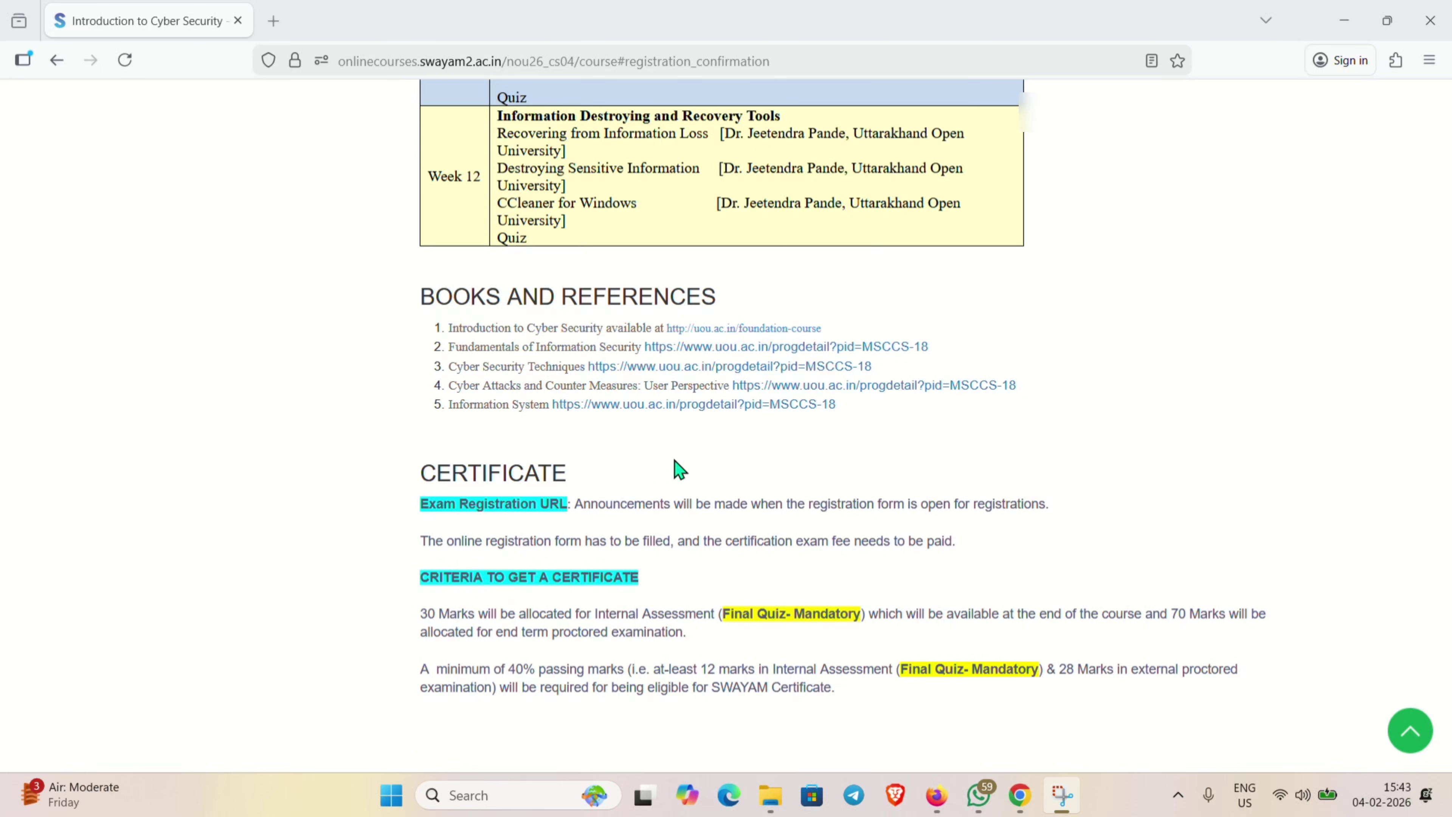
scroll(852, 496, up, 10)
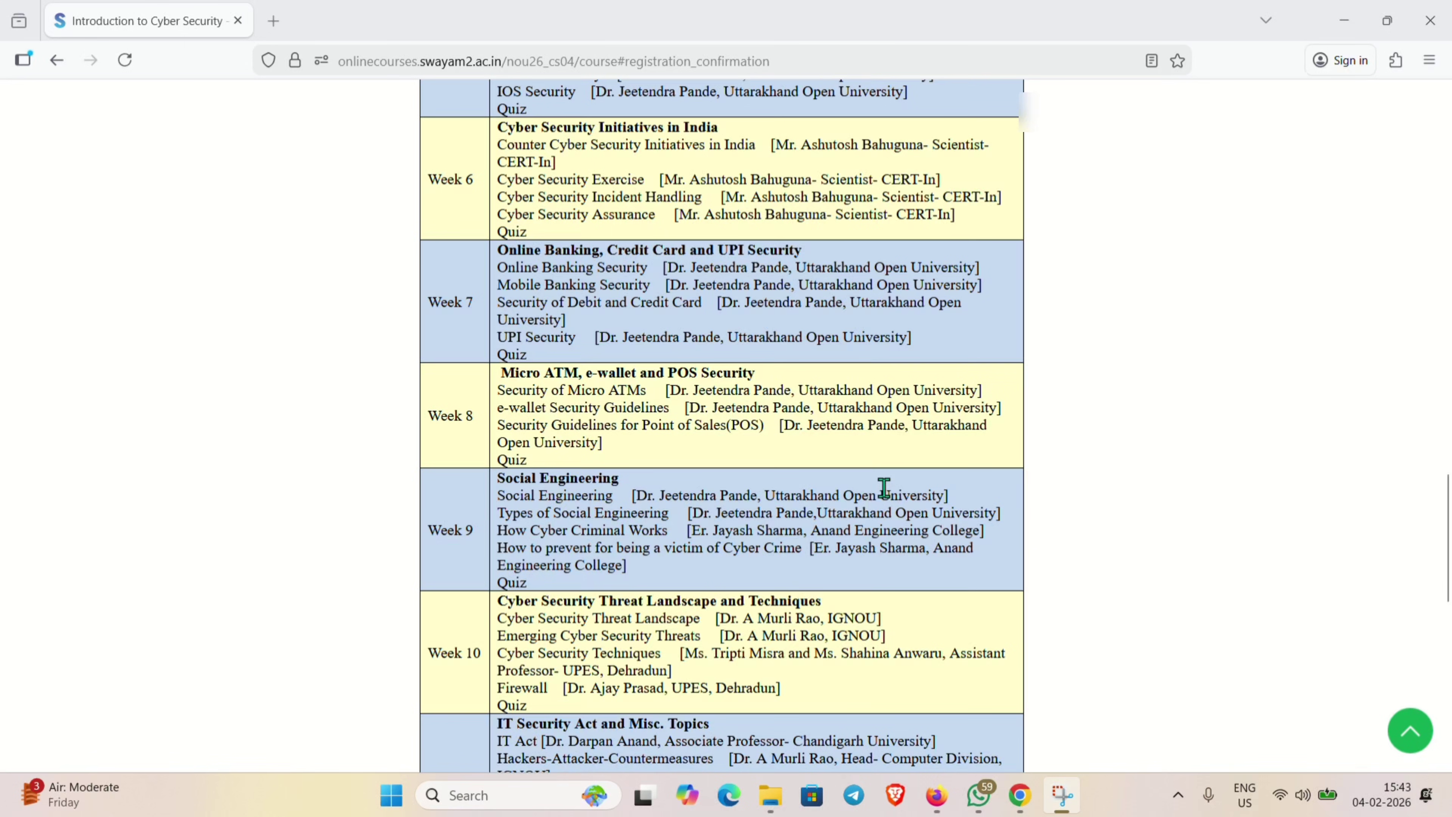
scroll(884, 488, up, 7)
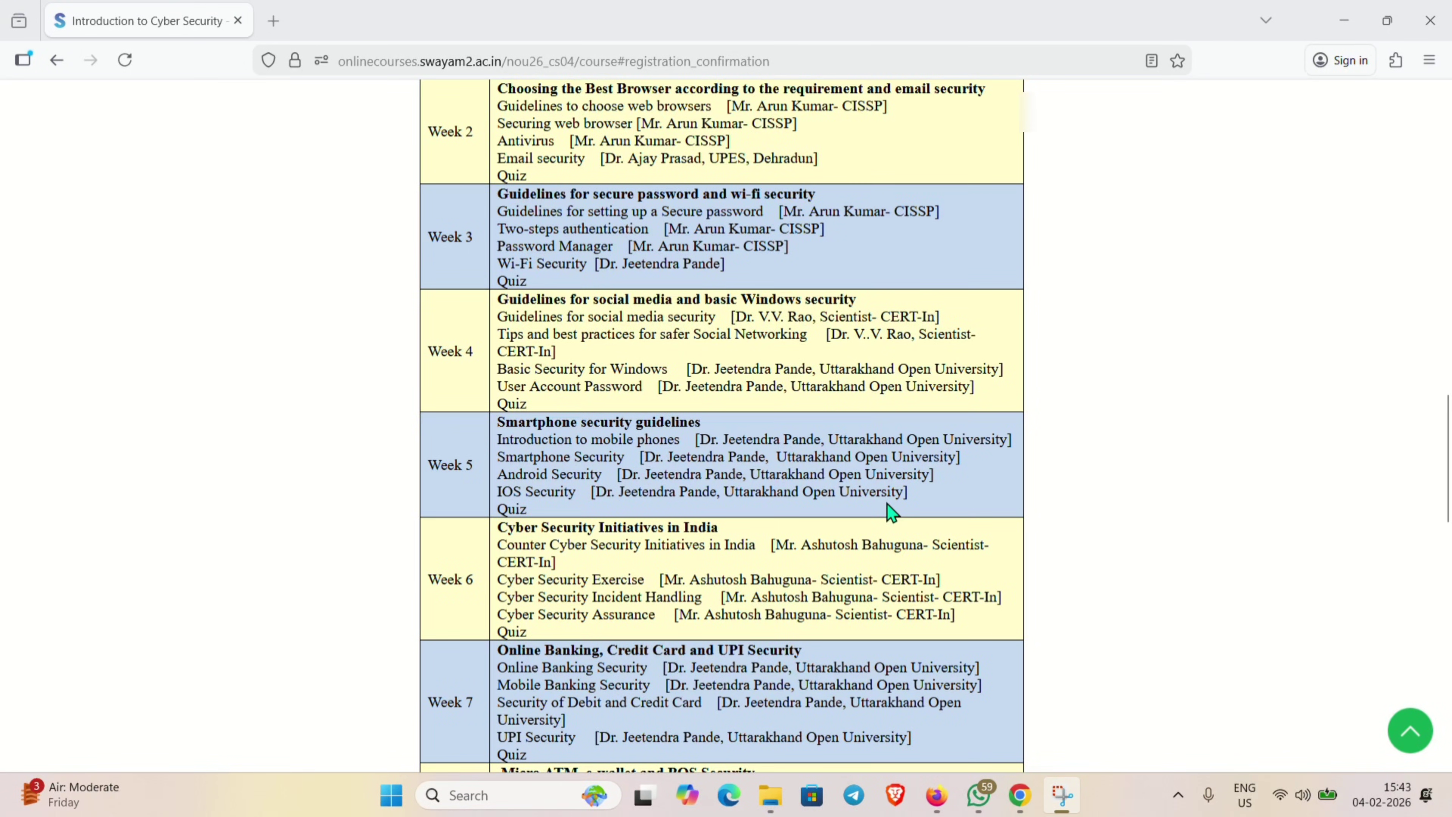
scroll(887, 504, up, 3)
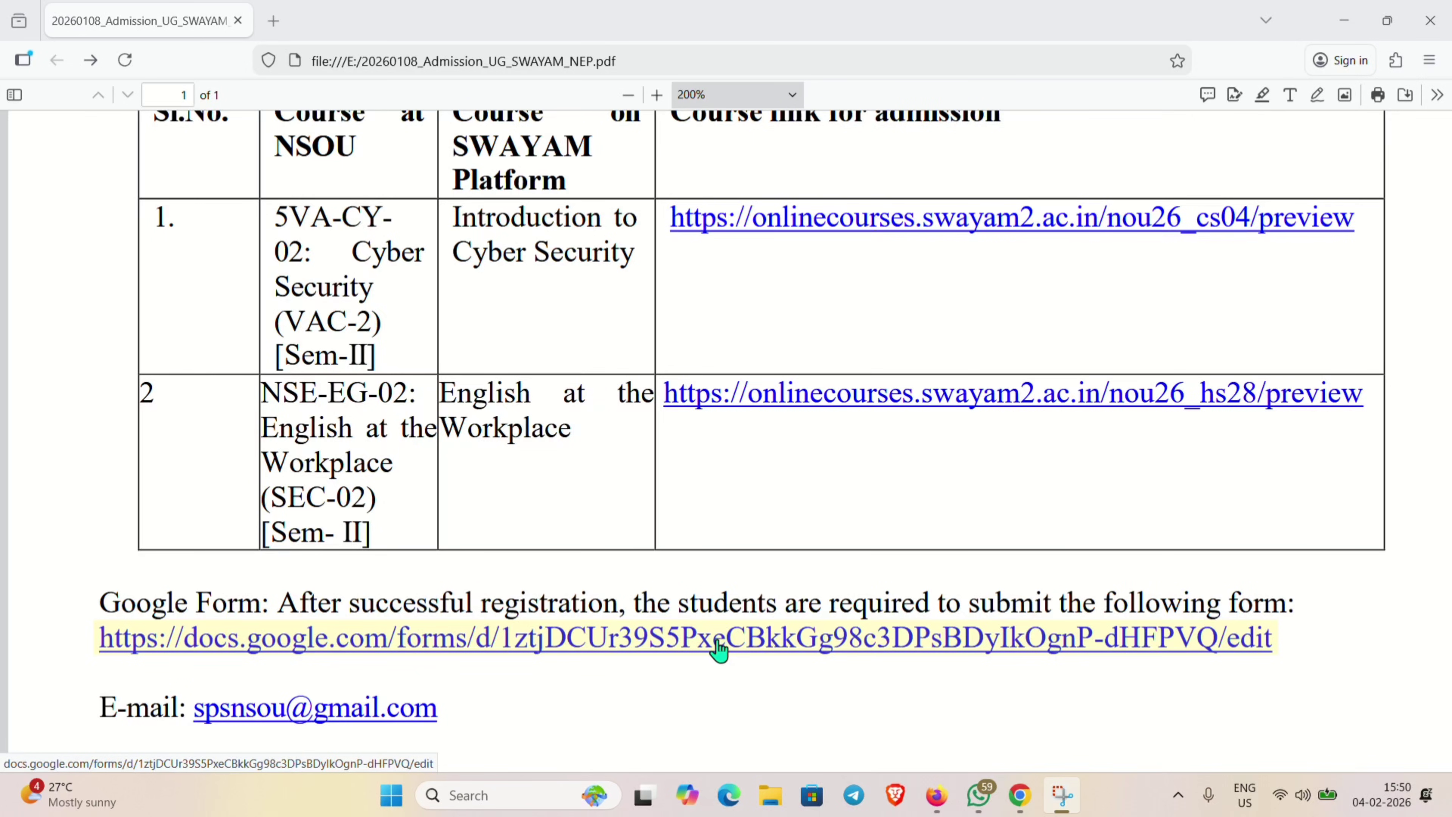
Open the registration Google Form linked in the admission notice and look through its questions, from student name to SWAYAM course, without answering them.
click(531, 645)
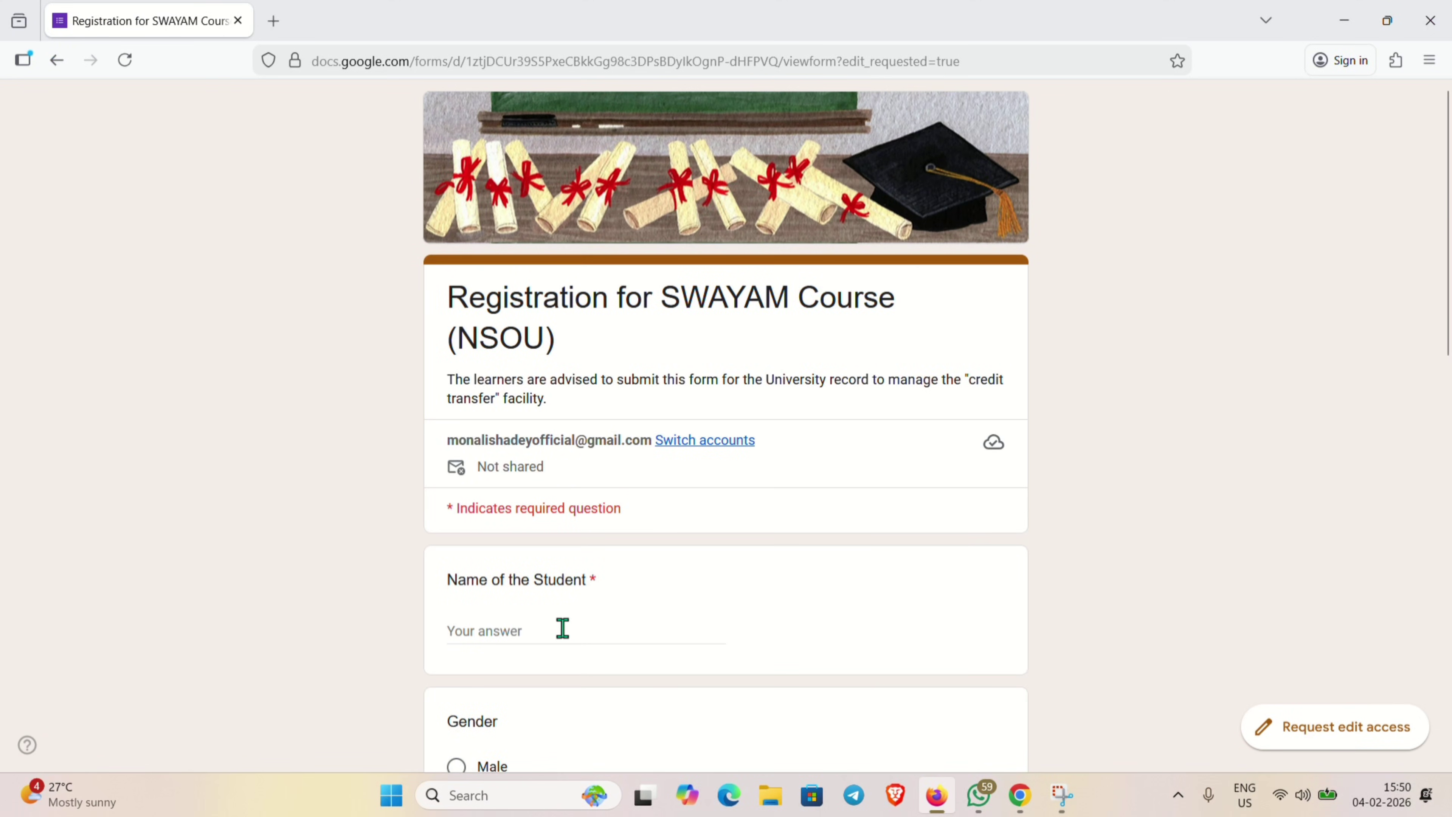
scroll(563, 627, down, 2)
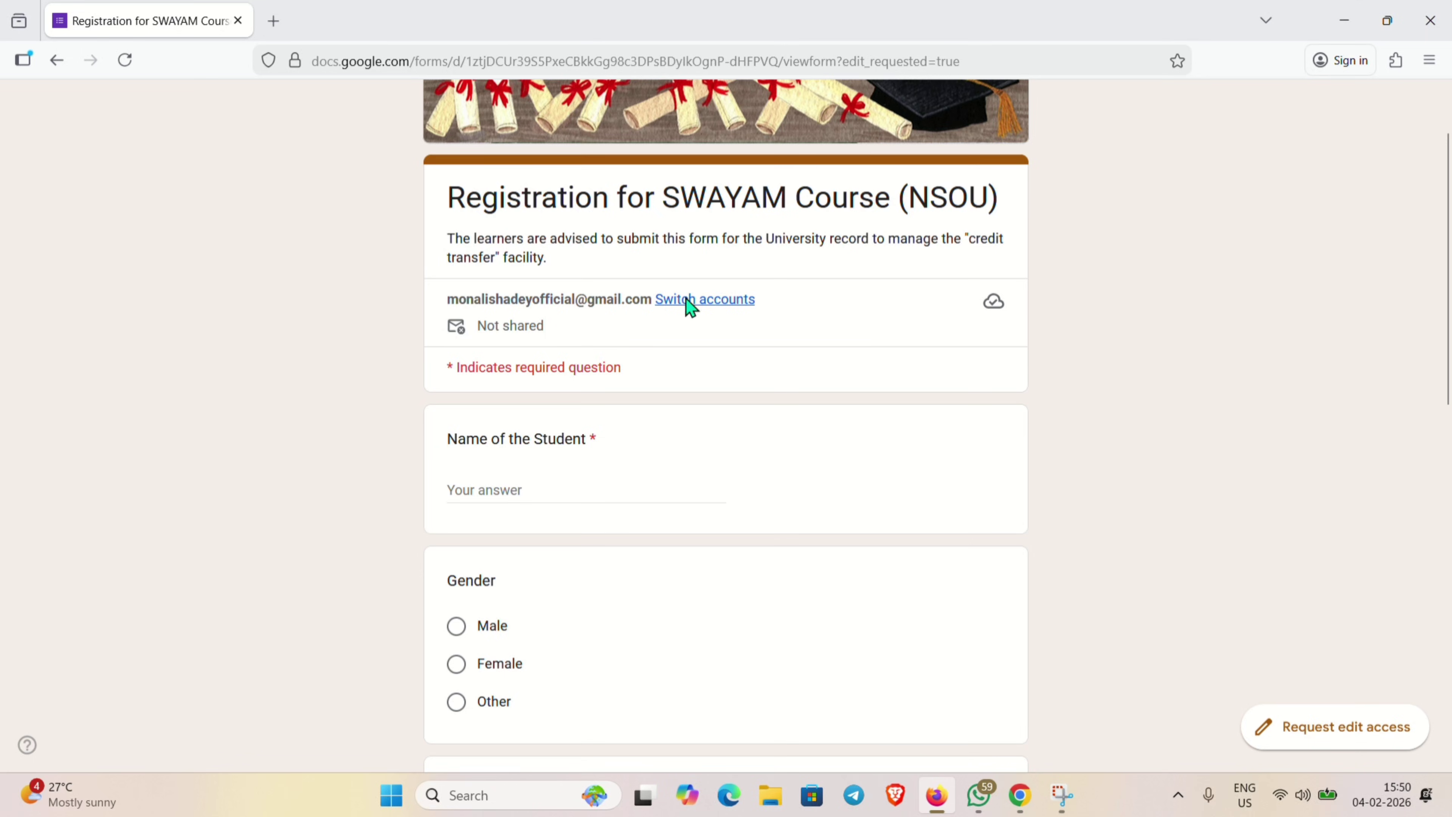
scroll(687, 309, down, 2)
click(511, 389)
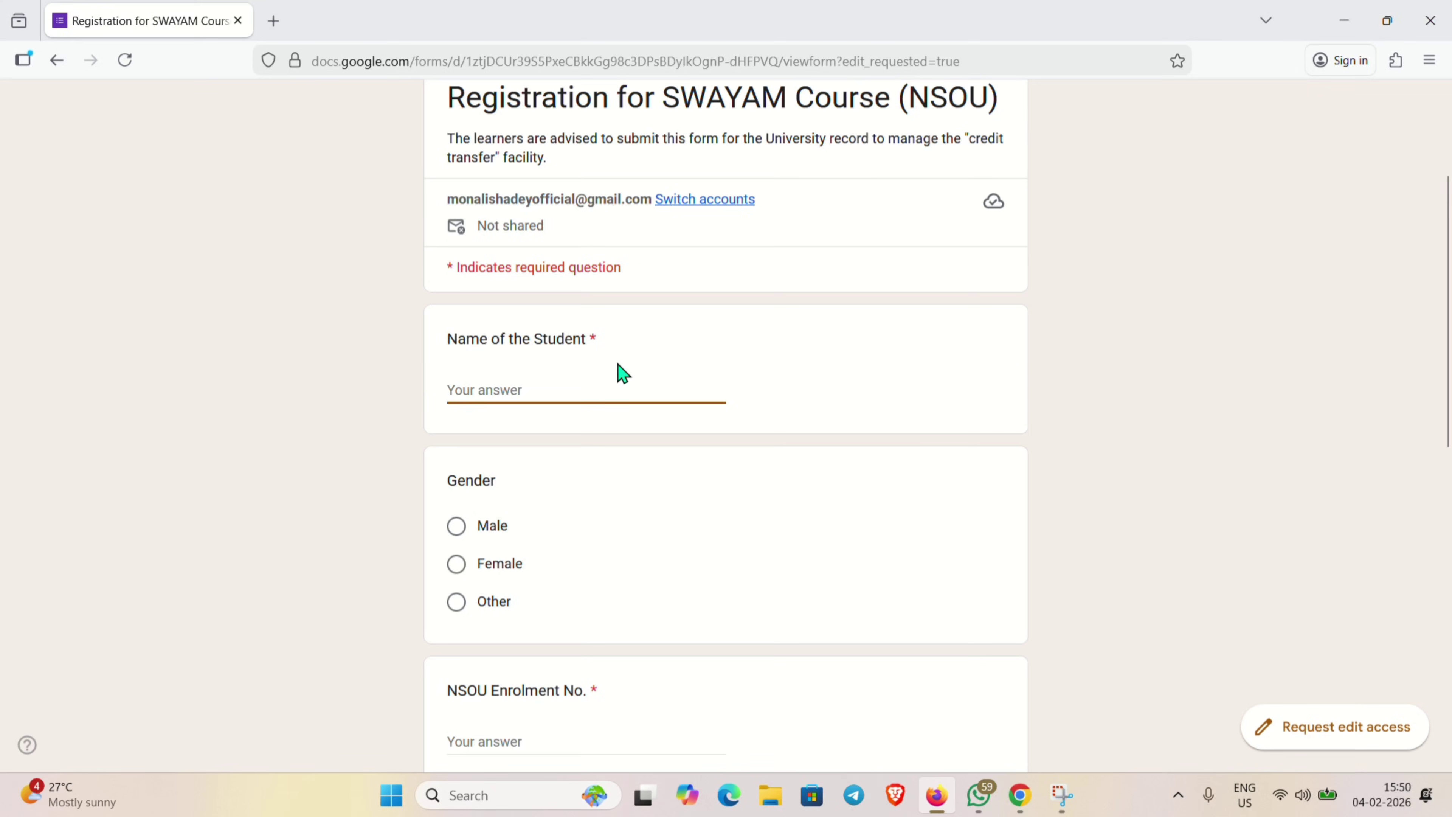
scroll(583, 452, down, 4)
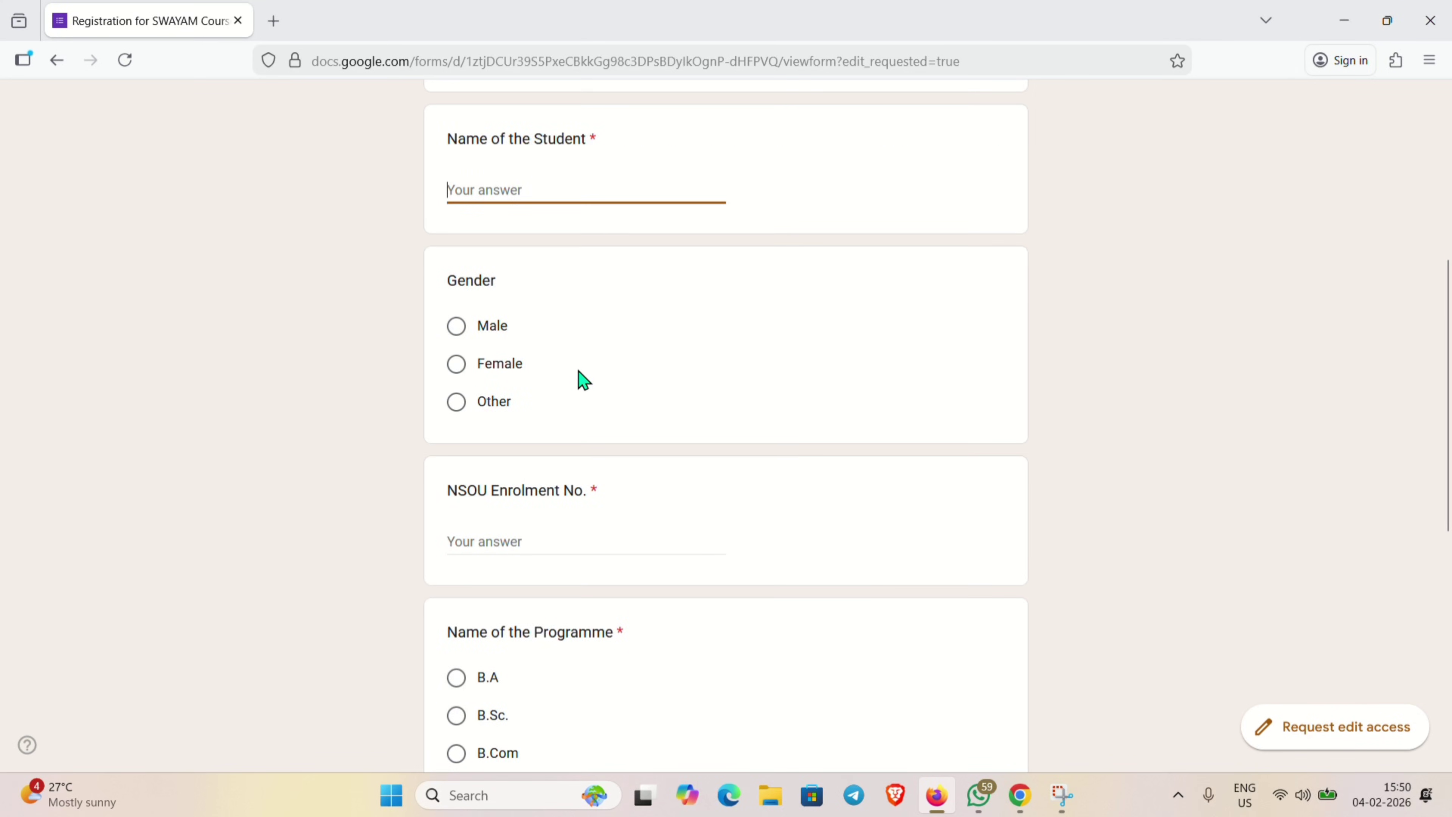
scroll(566, 383, down, 2)
click(498, 439)
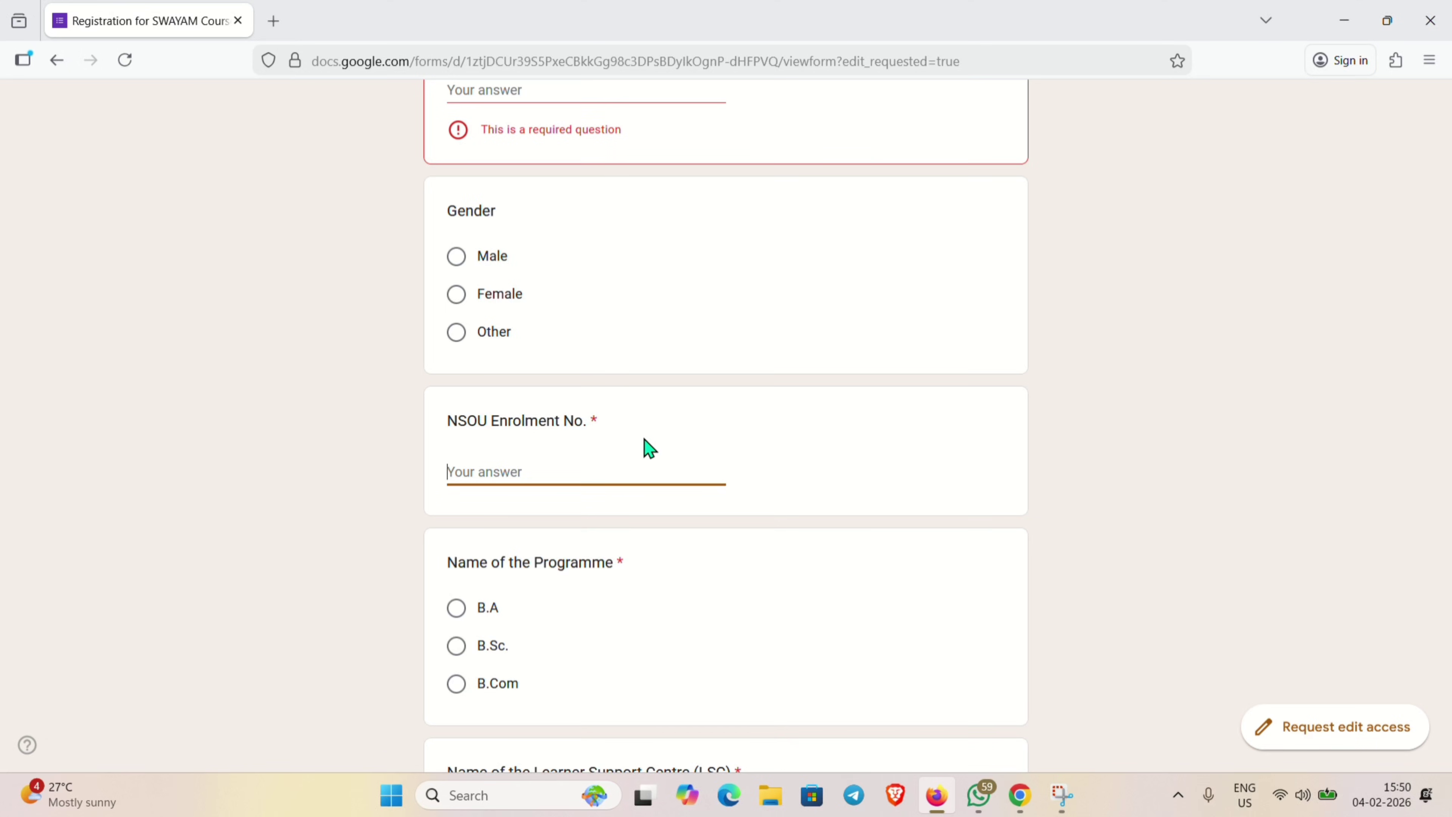
scroll(642, 426, down, 3)
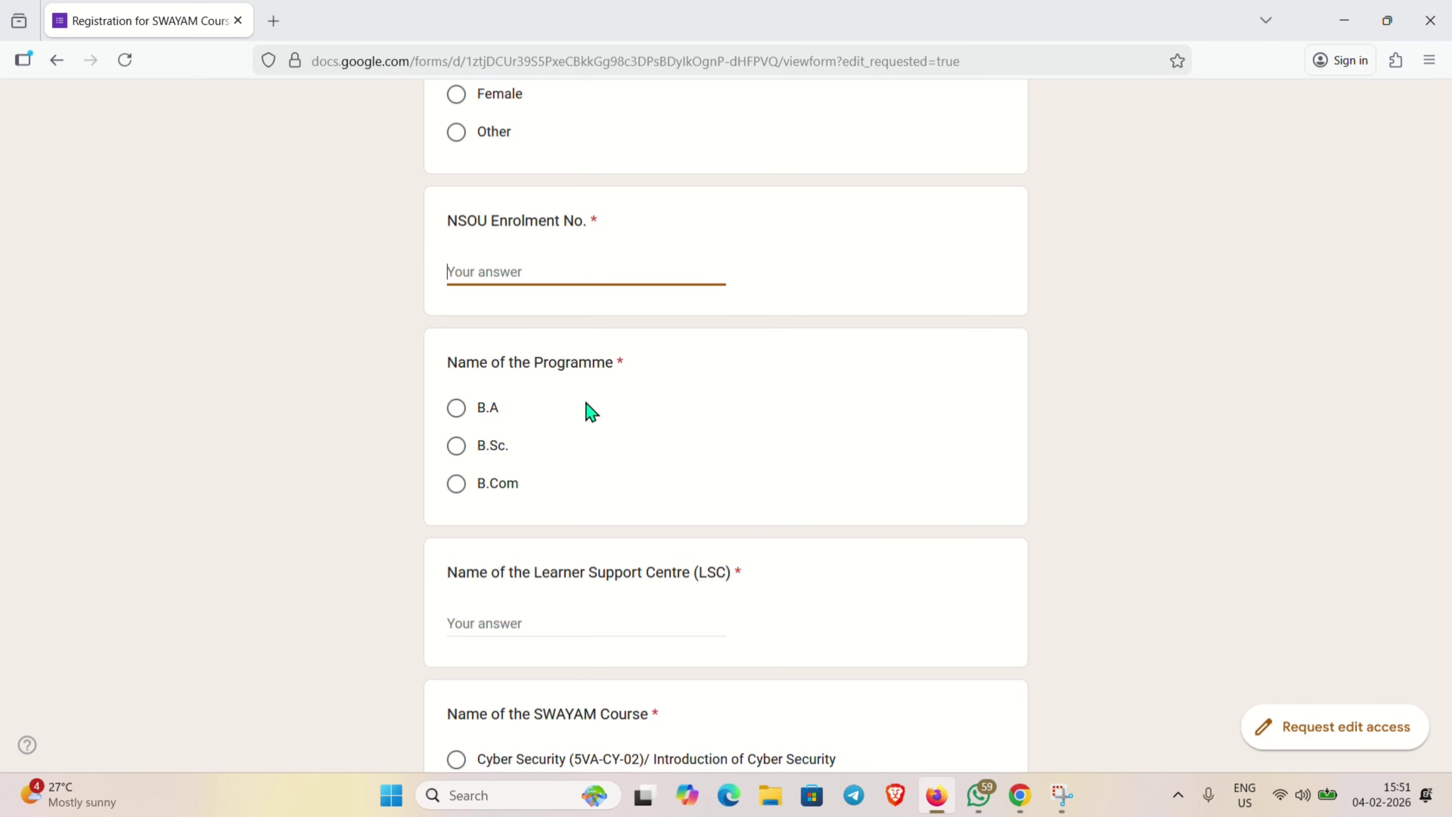
scroll(590, 410, down, 3)
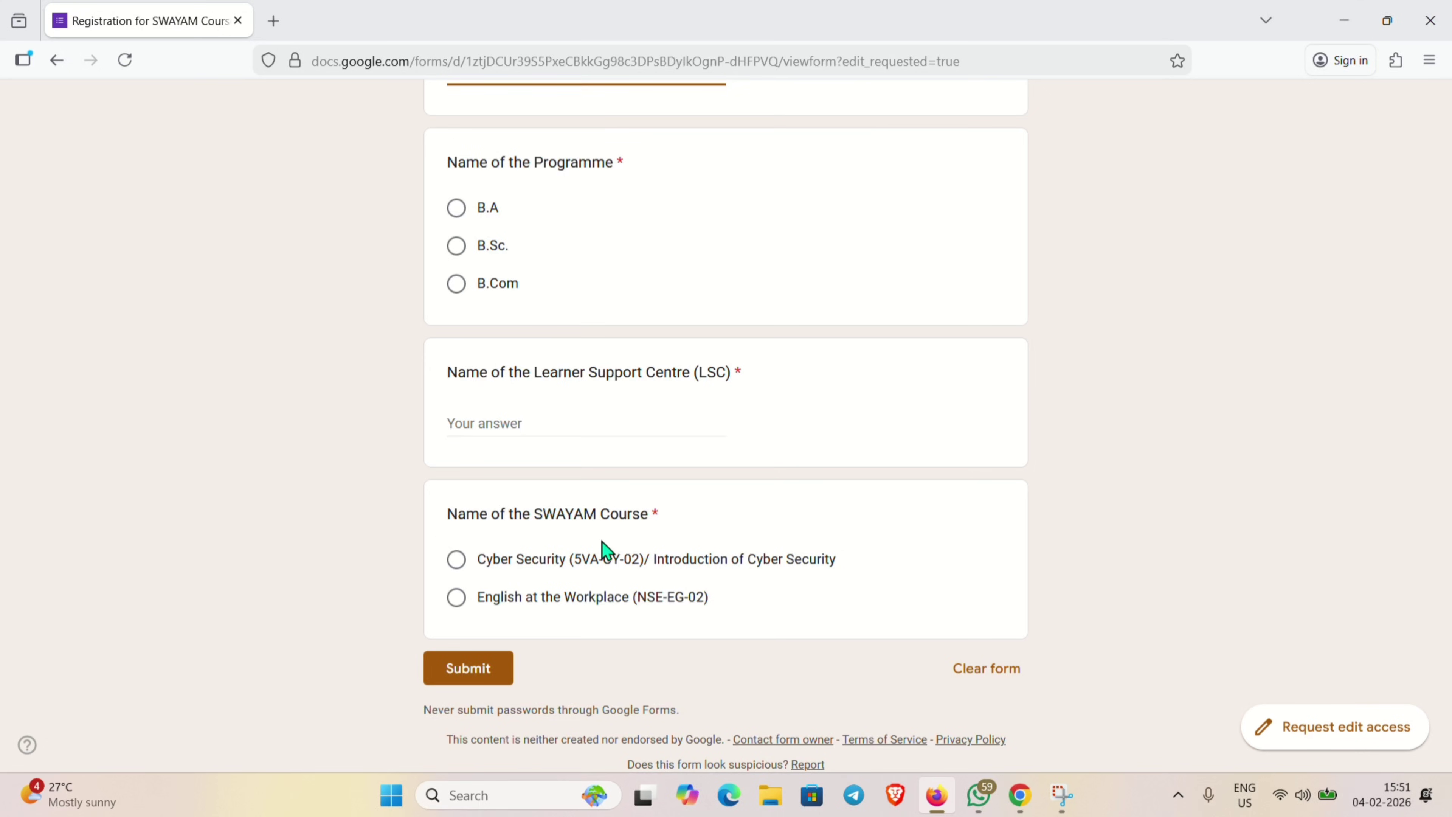
scroll(603, 540, up, 8)
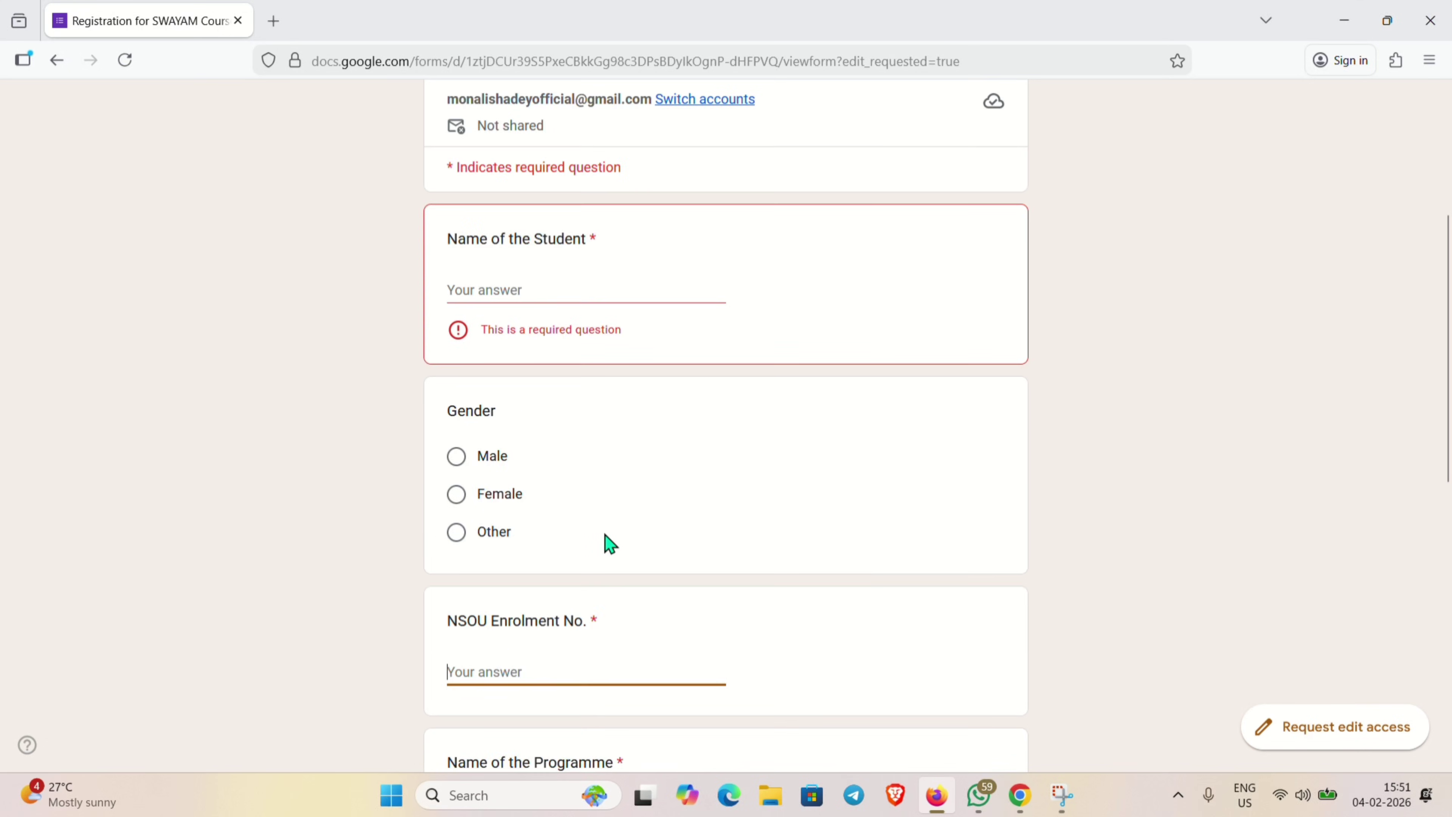
scroll(604, 535, up, 3)
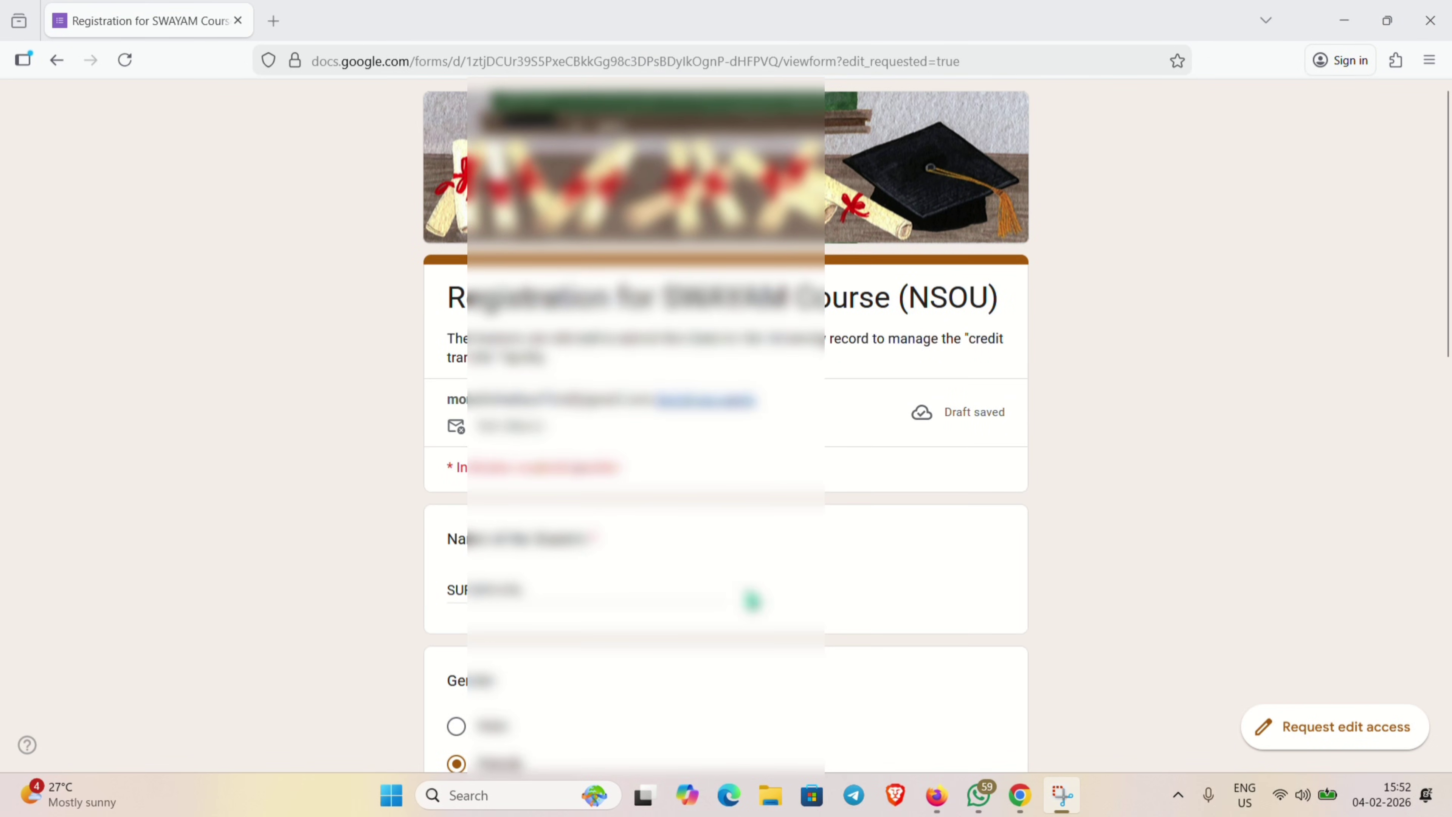
Check the completed answers from the student's name through the SWAYAM course selection, and submit the registration form.
scroll(567, 521, down, 2)
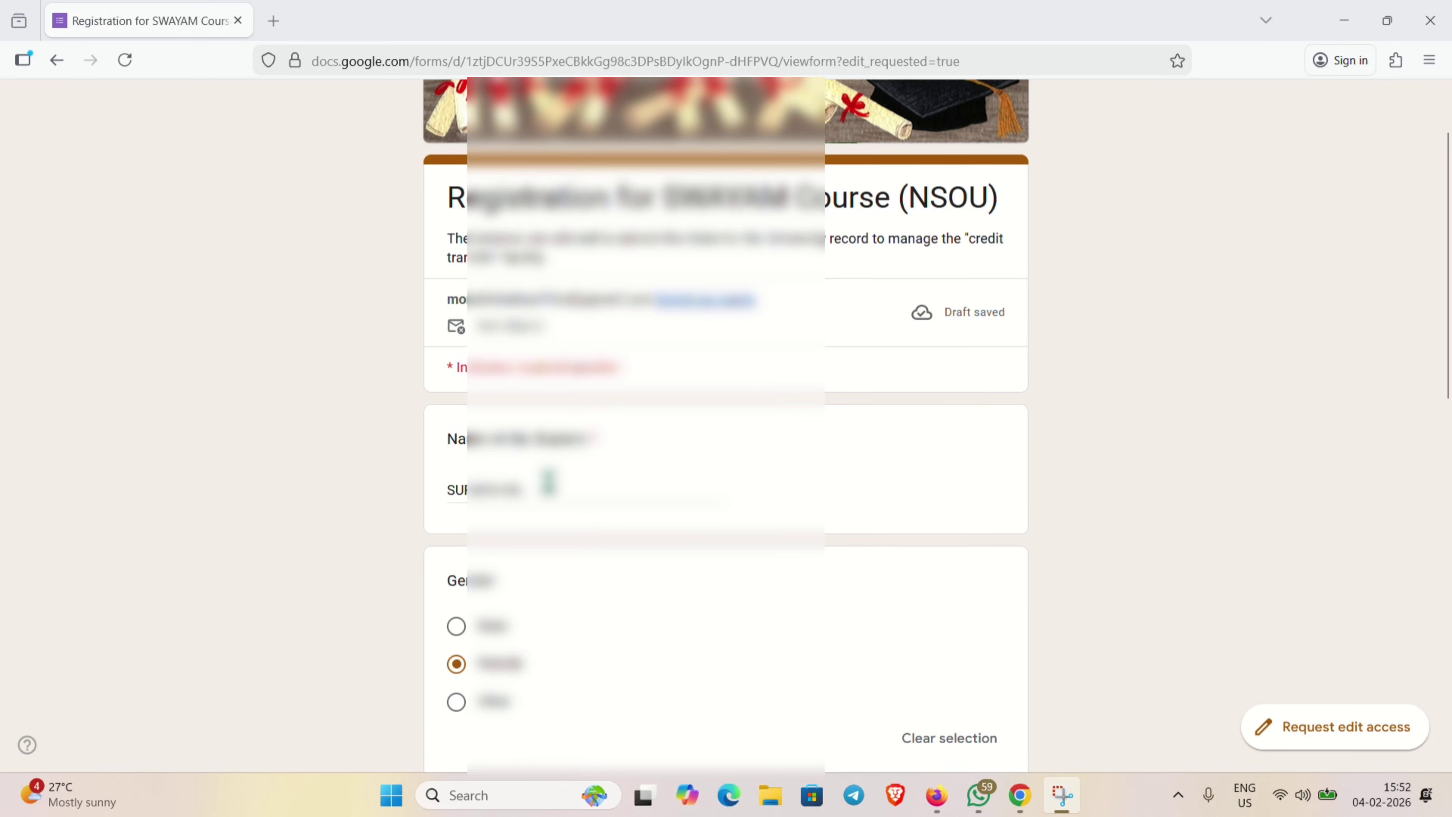
scroll(550, 483, down, 10)
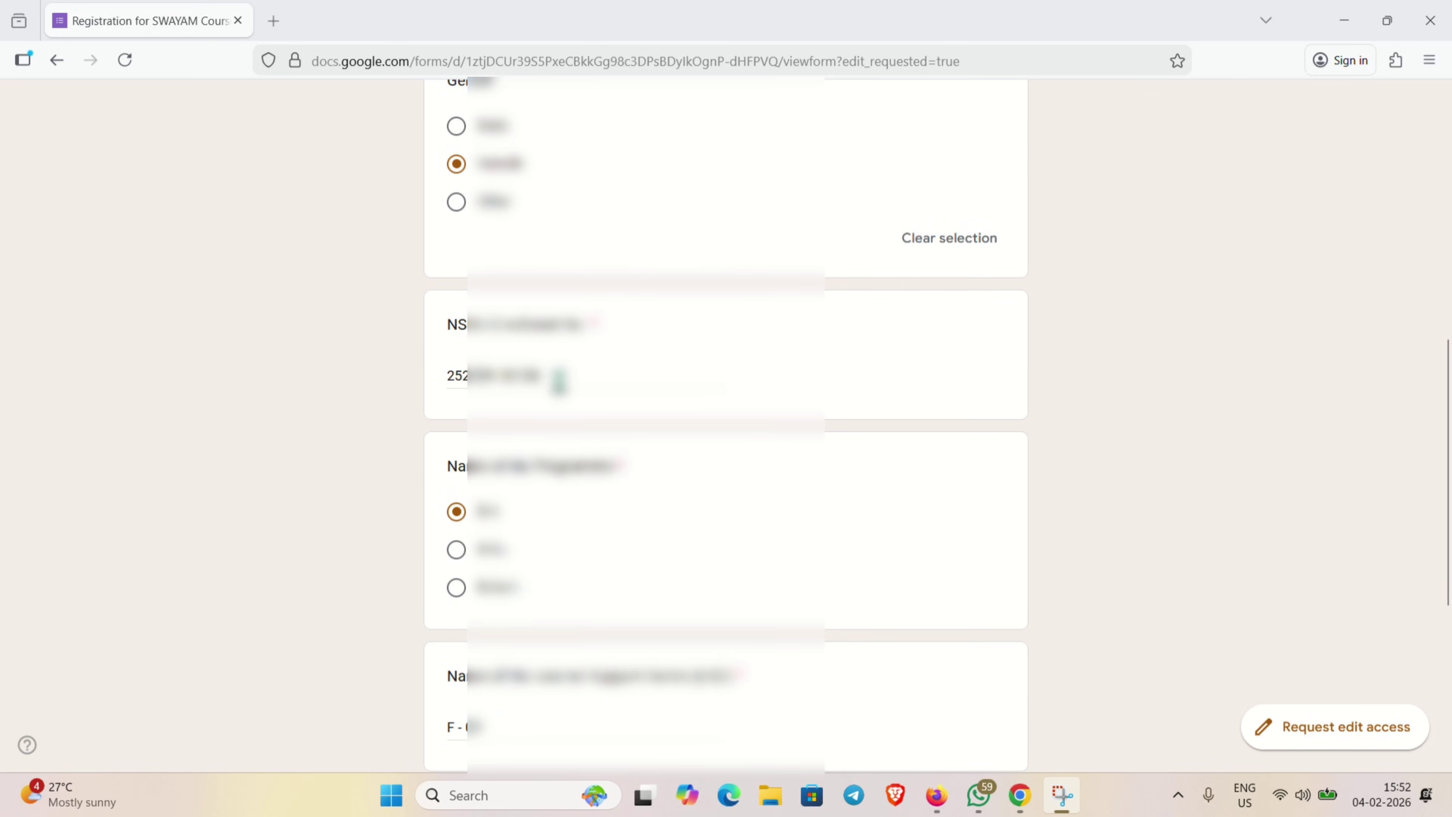
scroll(556, 417, down, 2)
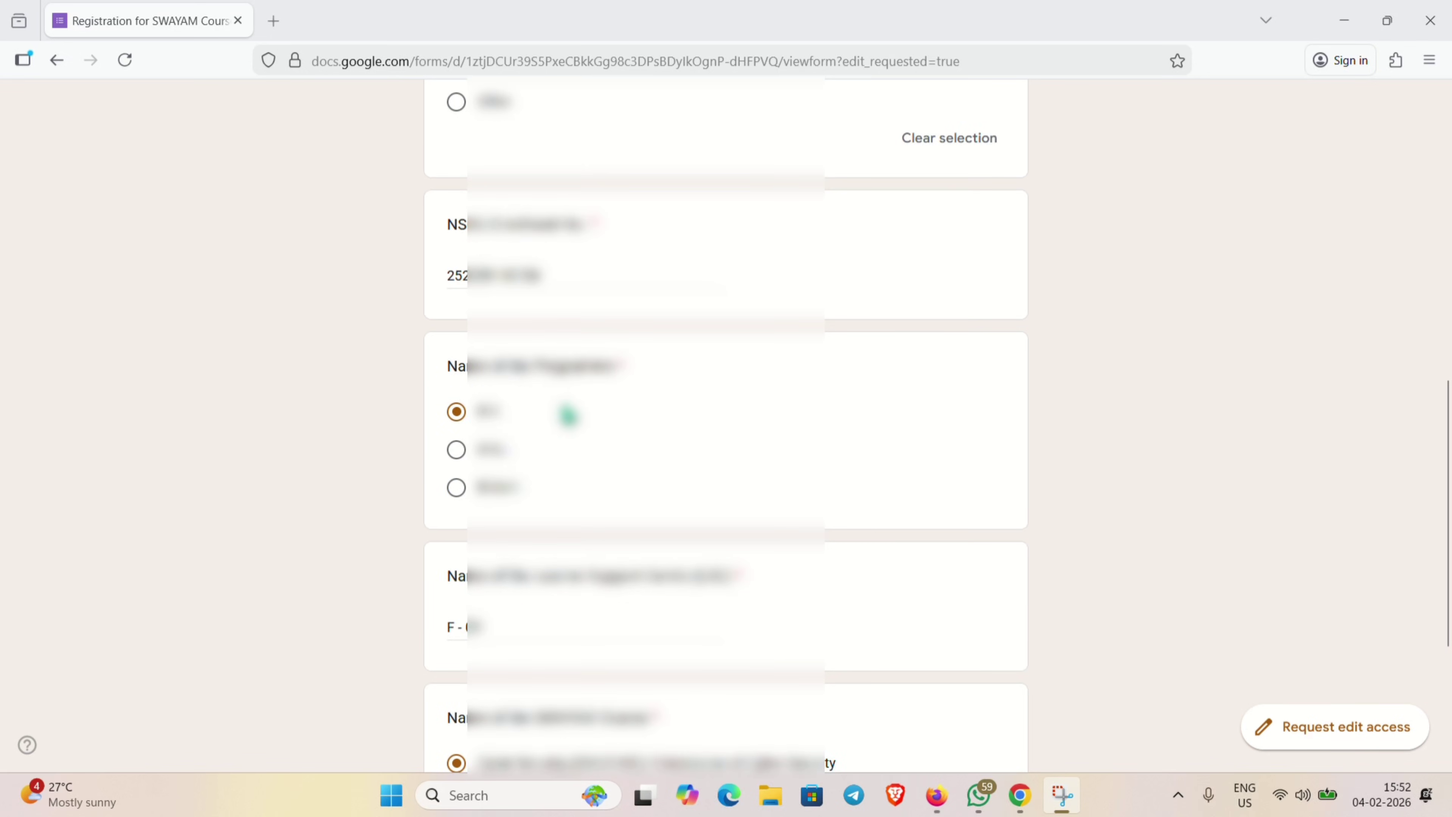
scroll(567, 415, down, 4)
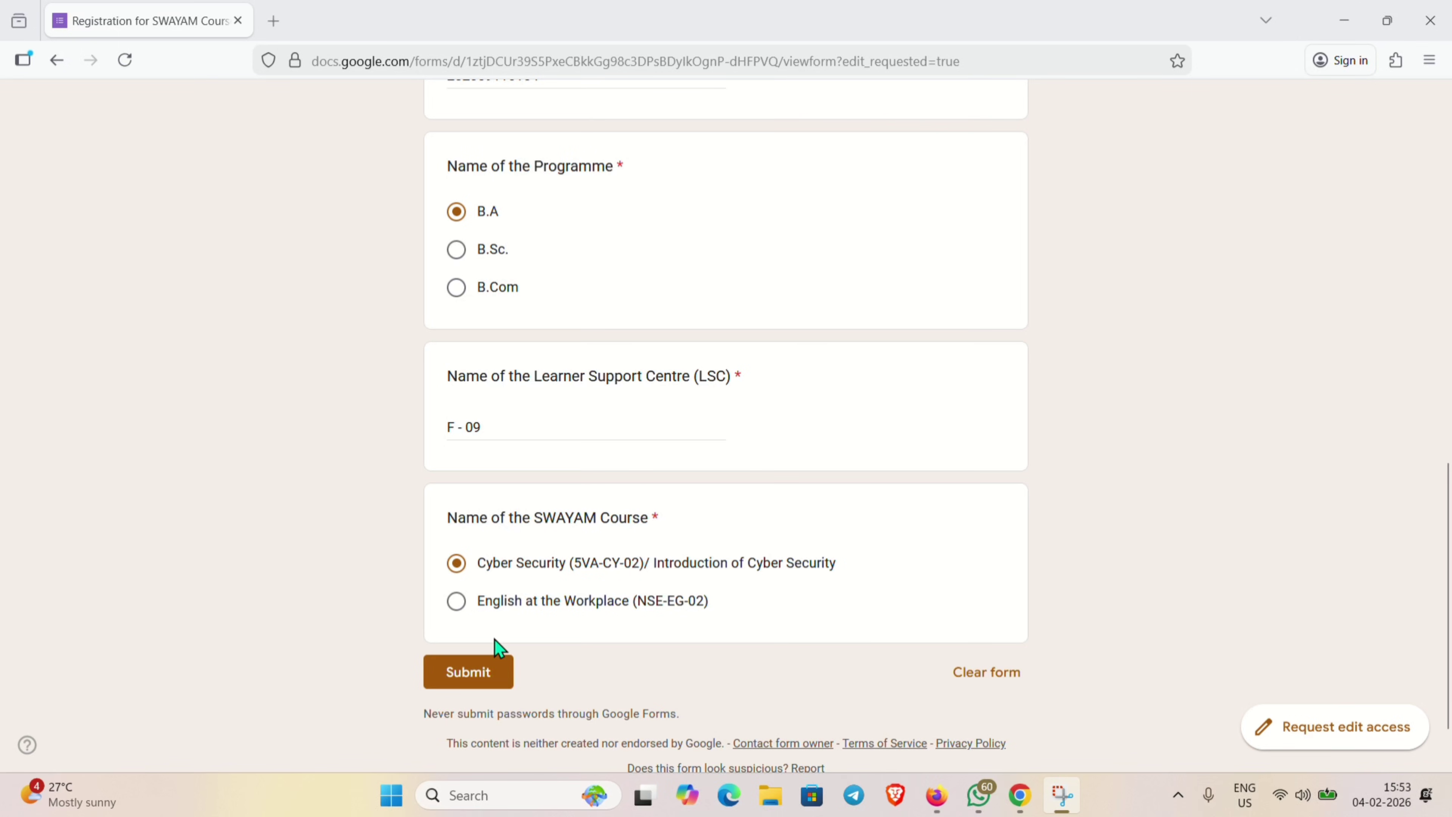
click(474, 675)
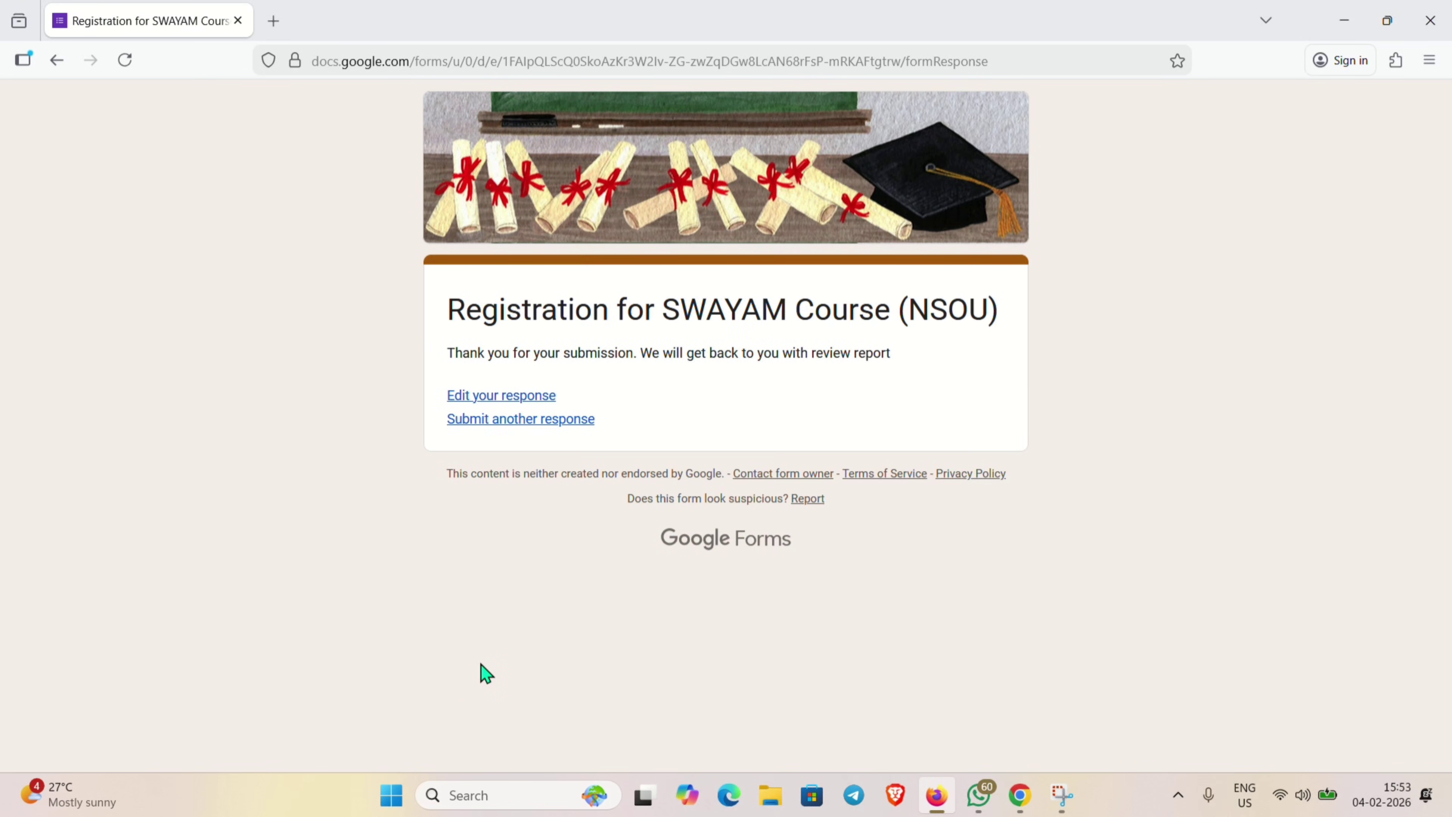